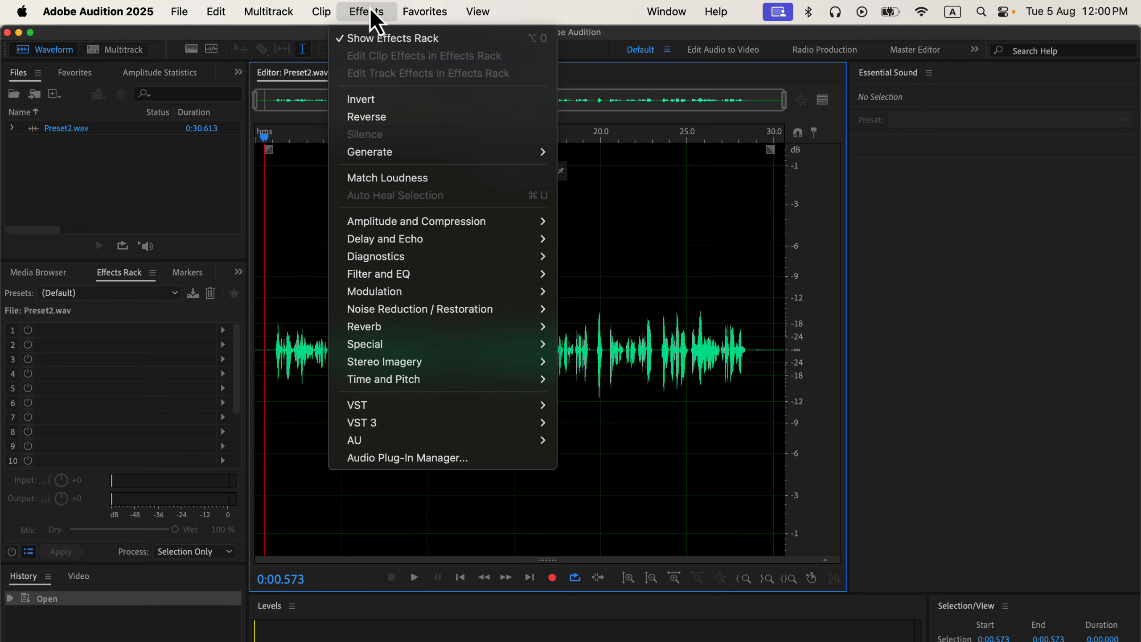
pyautogui.moveTo(396, 223)
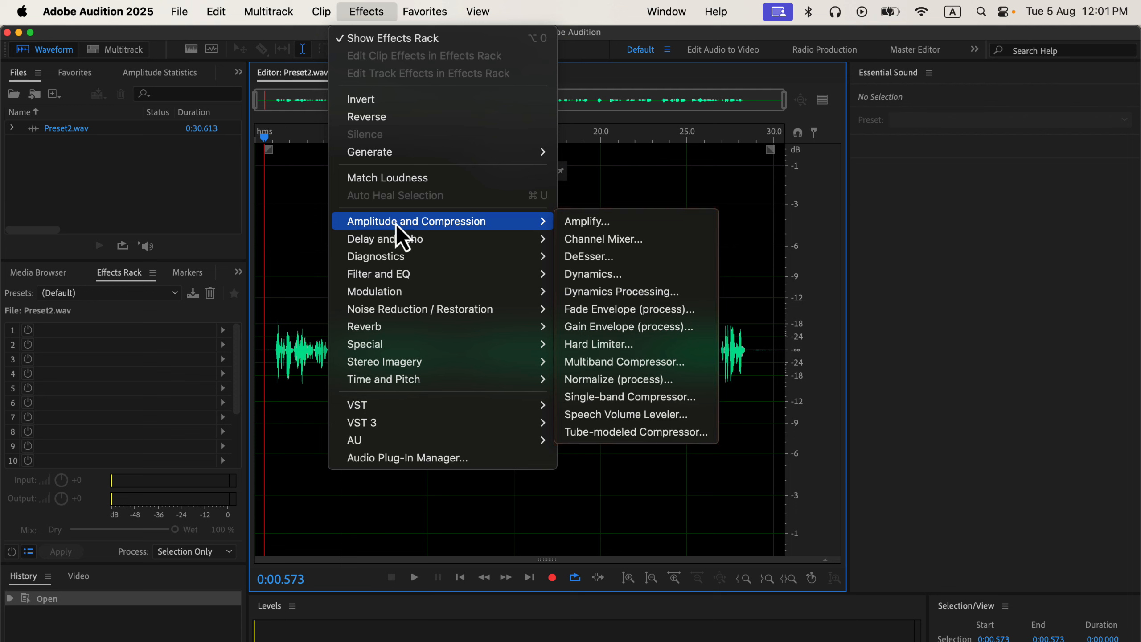
pyautogui.moveTo(418, 313)
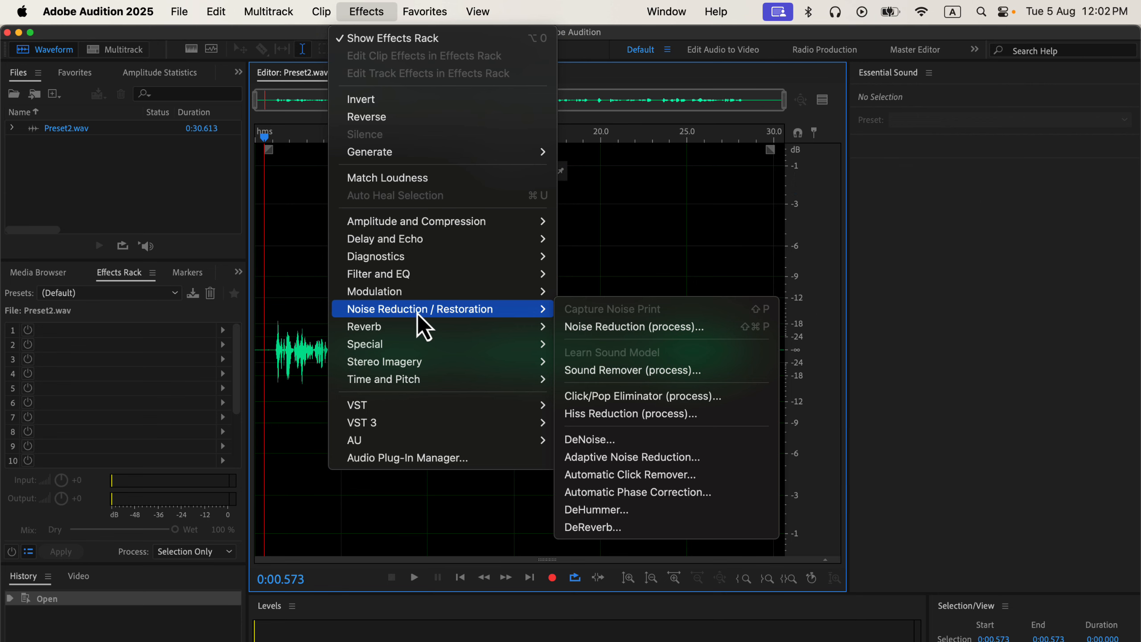
pyautogui.moveTo(433, 223)
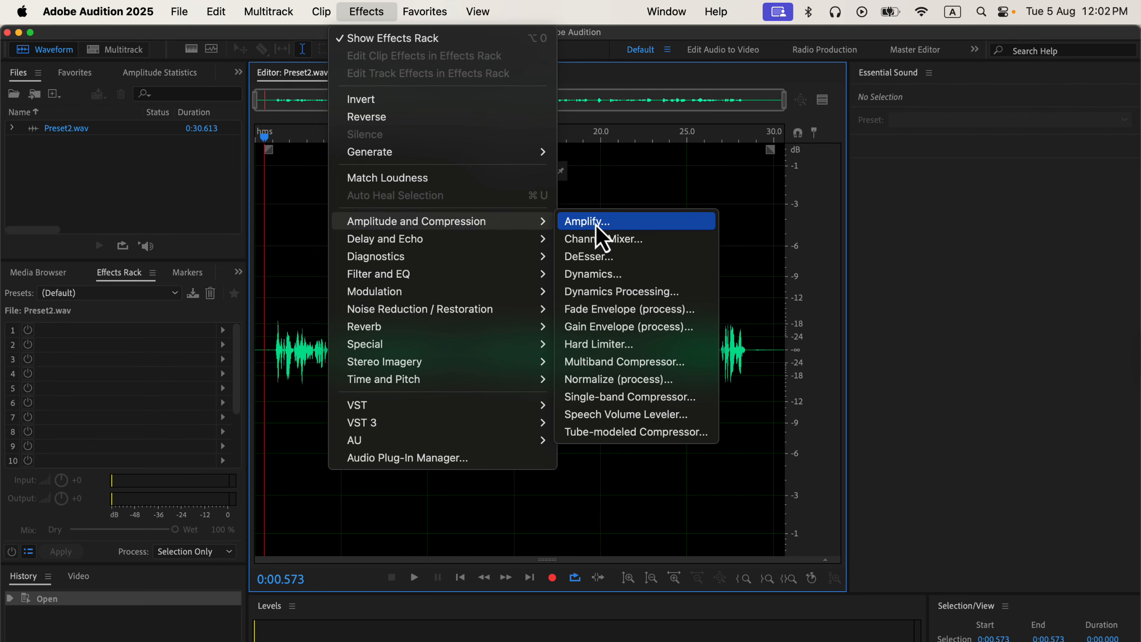
pyautogui.click(687, 383)
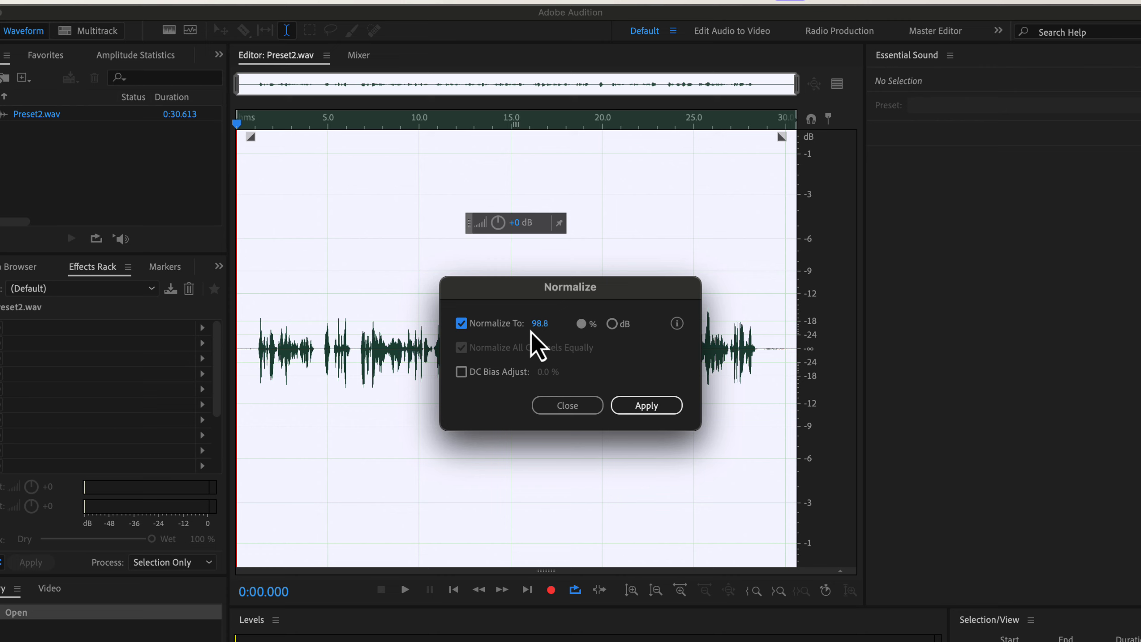
pyautogui.click(612, 325)
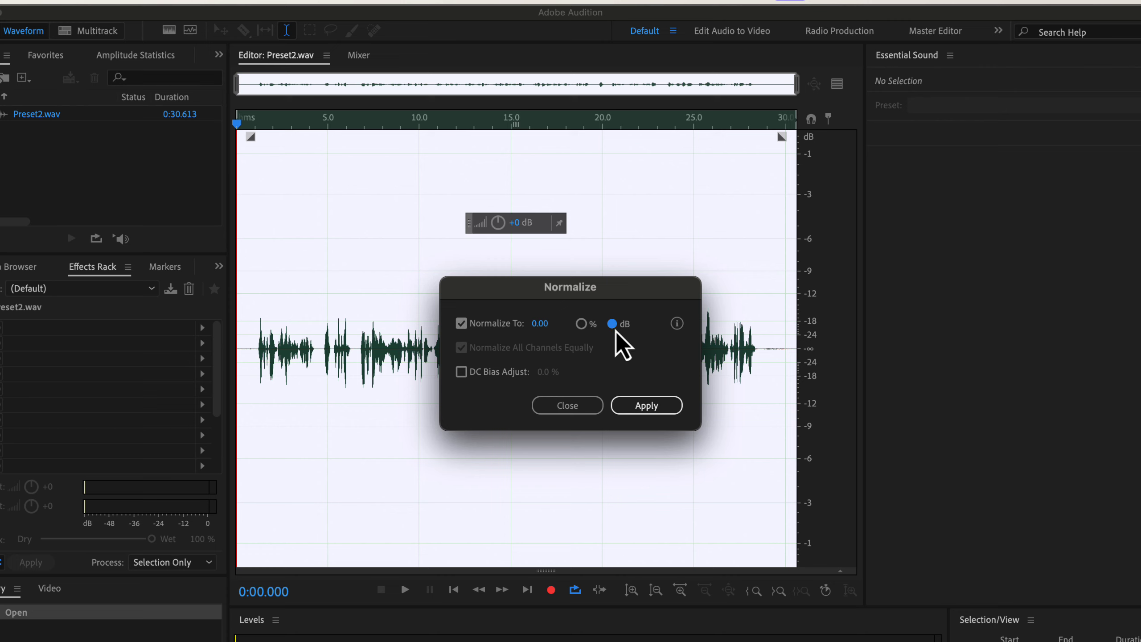
pyautogui.click(544, 323)
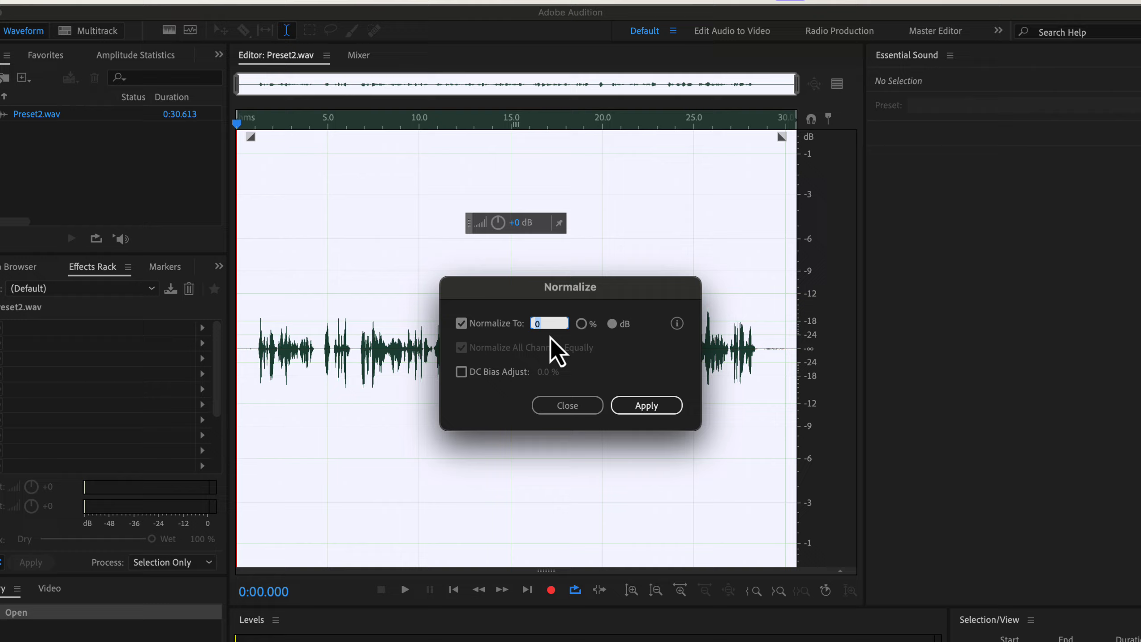
pyautogui.write('-3')
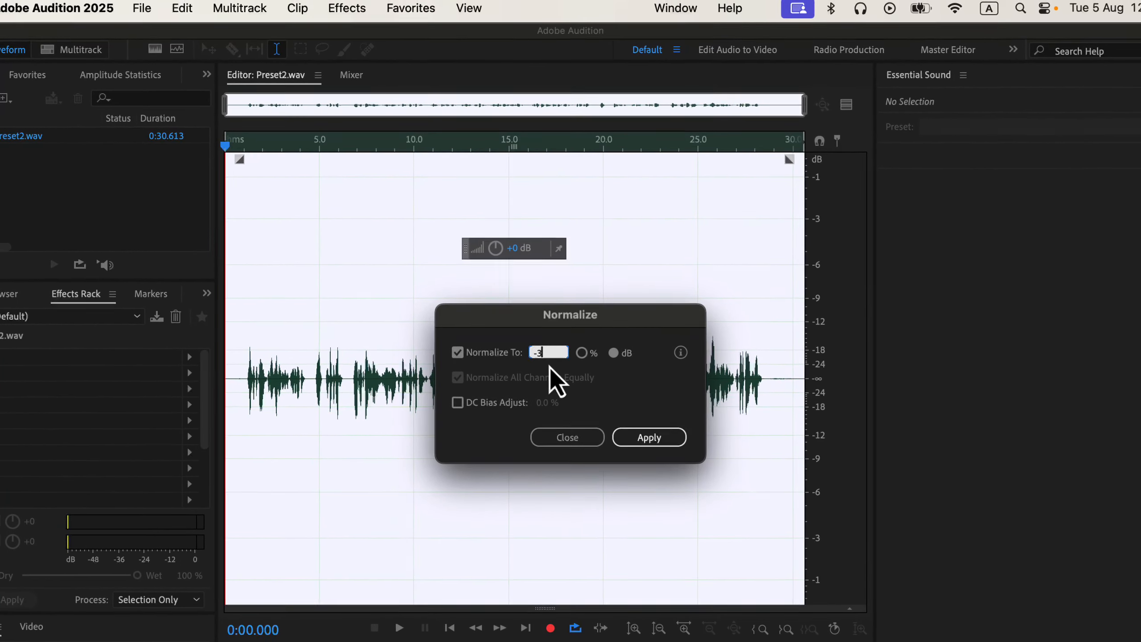
pyautogui.press('BackSpace')
pyautogui.write('1')
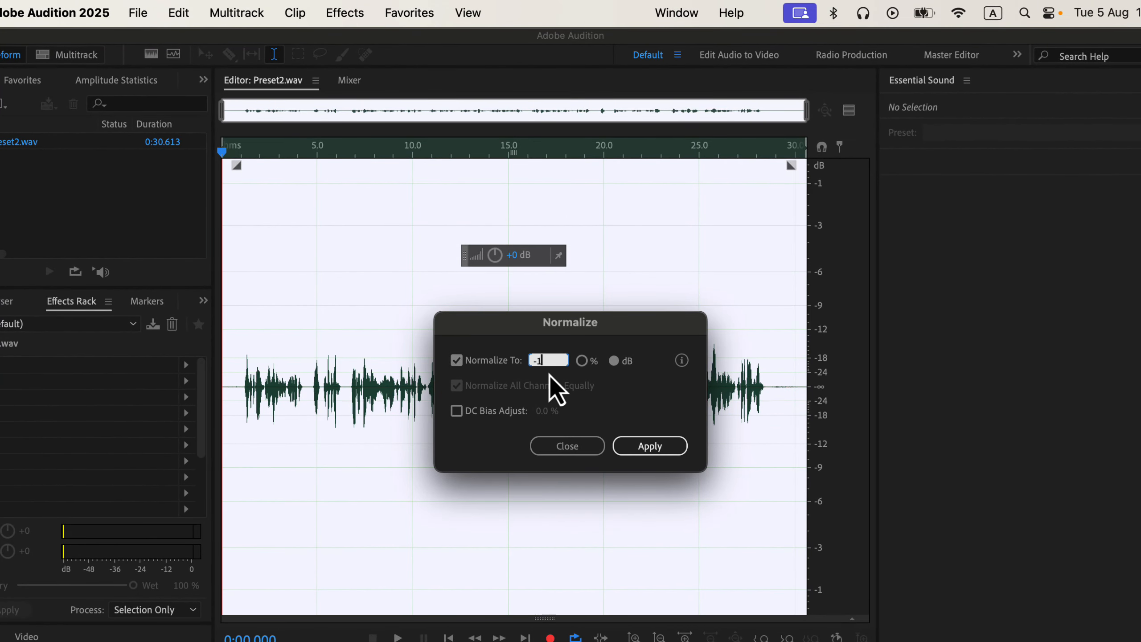
pyautogui.press('BackSpace')
pyautogui.press('BackSpace')
pyautogui.write('1')
pyautogui.press('BackSpace')
pyautogui.click(557, 449)
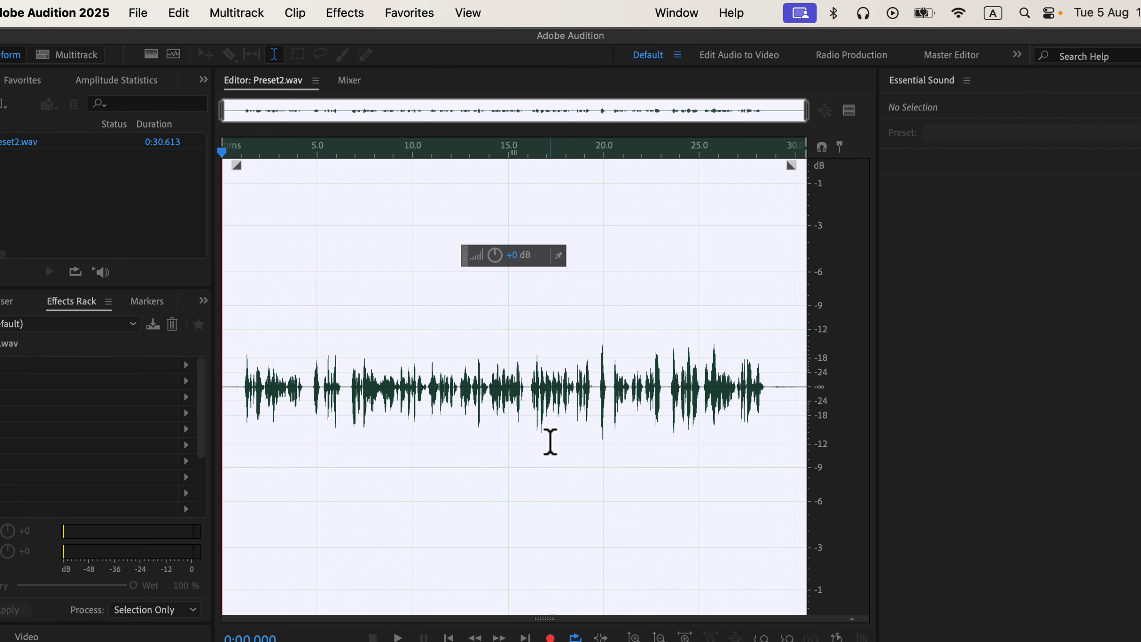
# Play the unprocessed Preset2.wav from about 0:16 for a few seconds to check its volume level.
pyautogui.click(575, 454)
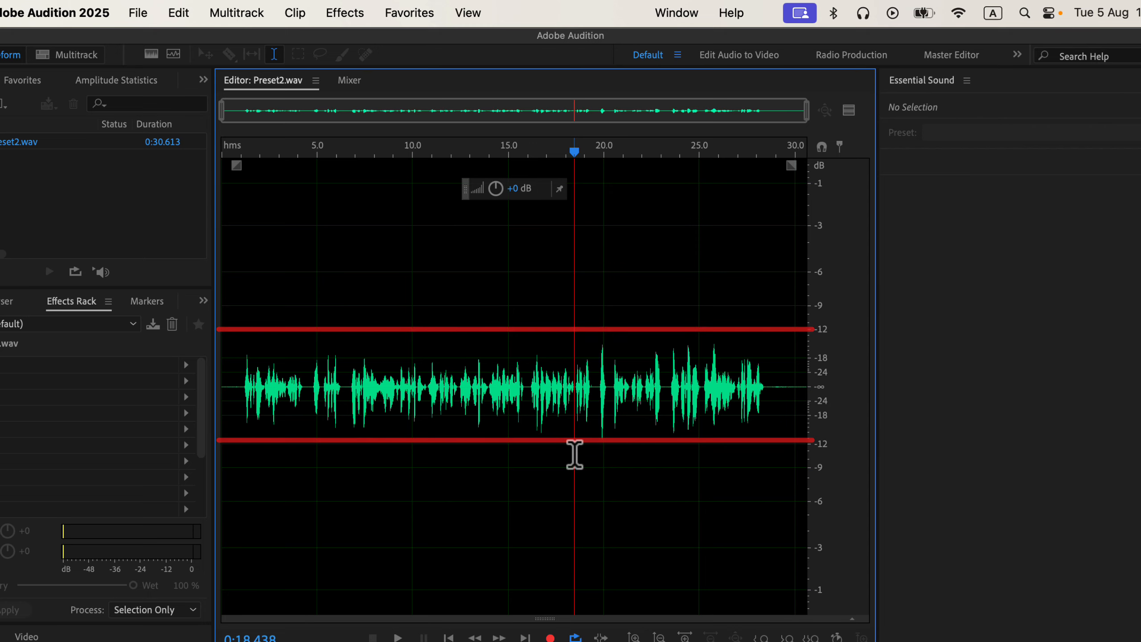
pyautogui.click(528, 375)
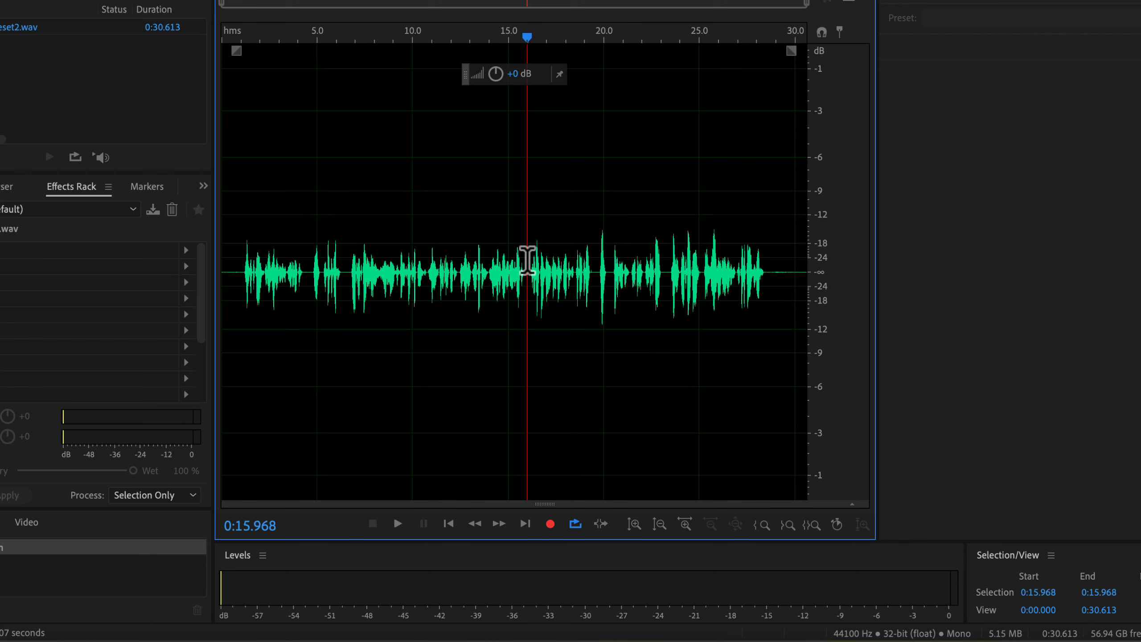
pyautogui.press('space')
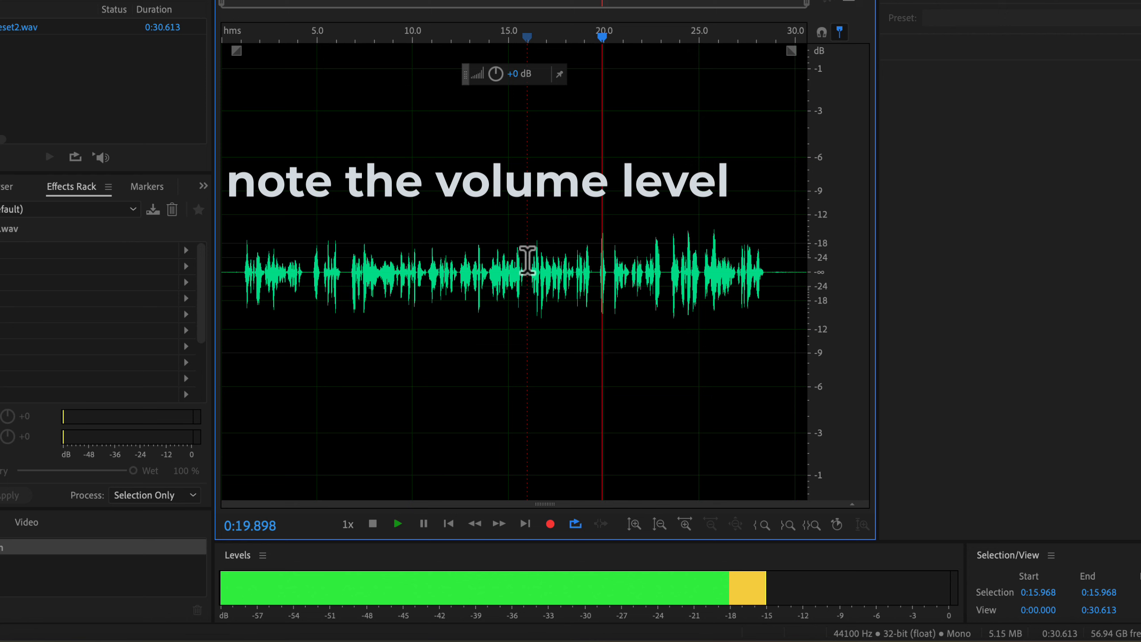
pyautogui.press('space')
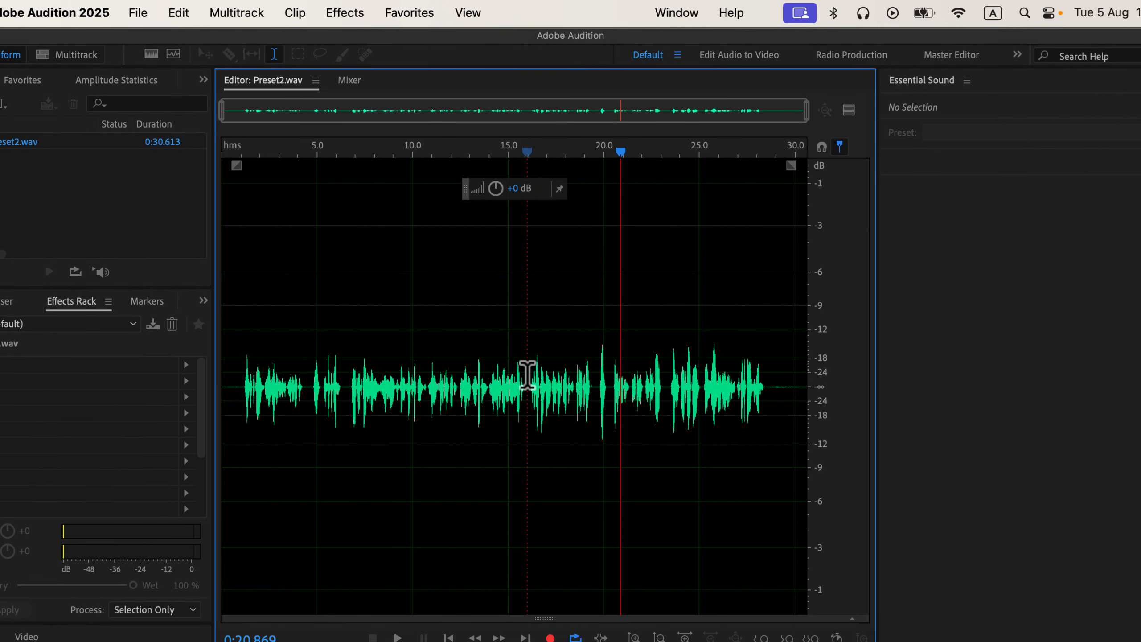
# Apply the Normalize to -3 dB favorite to the whole Preset2.wav recording and clear the selection.
pyautogui.click(410, 18)
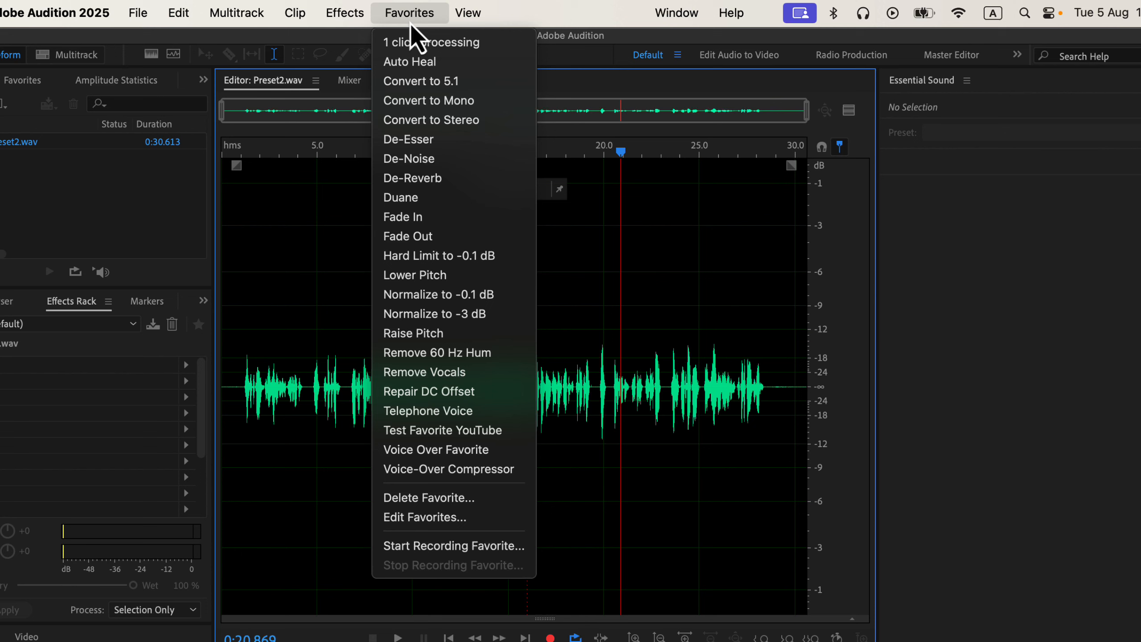
pyautogui.click(499, 316)
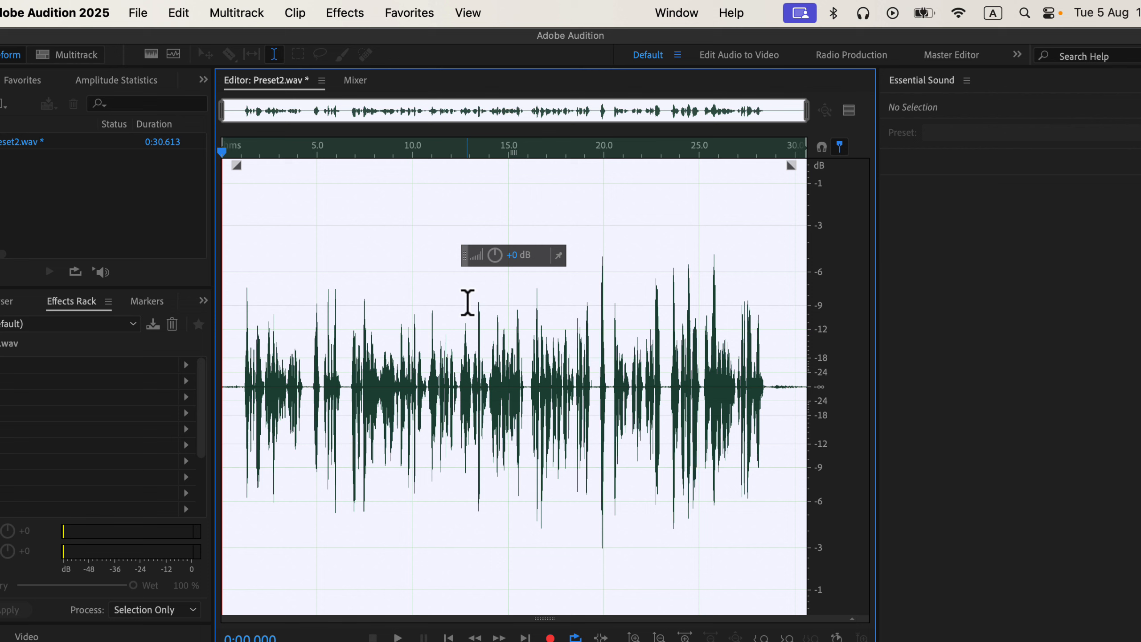
pyautogui.click(466, 302)
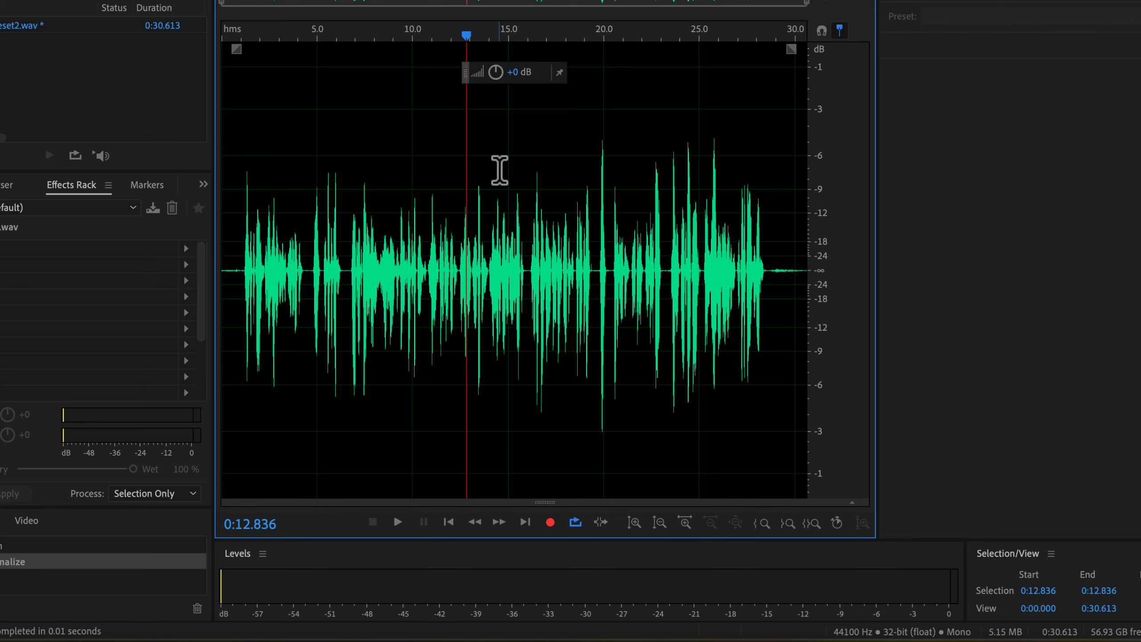
# Play the normalized Preset2.wav from about 0:16 to compare its volume level with the original.
pyautogui.click(527, 193)
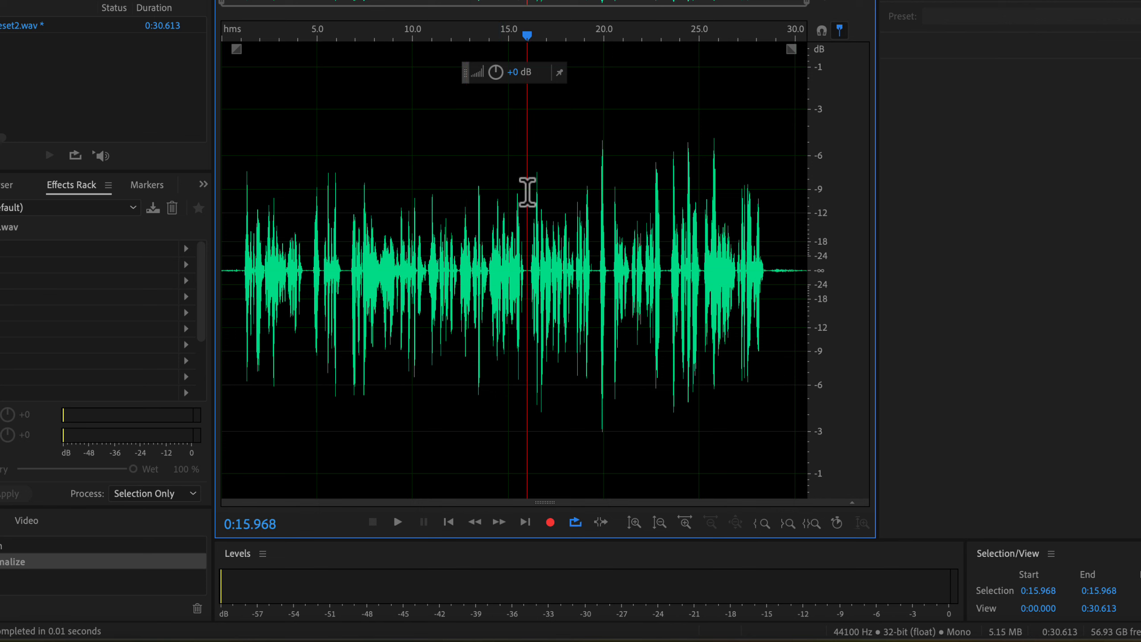
pyautogui.press('space')
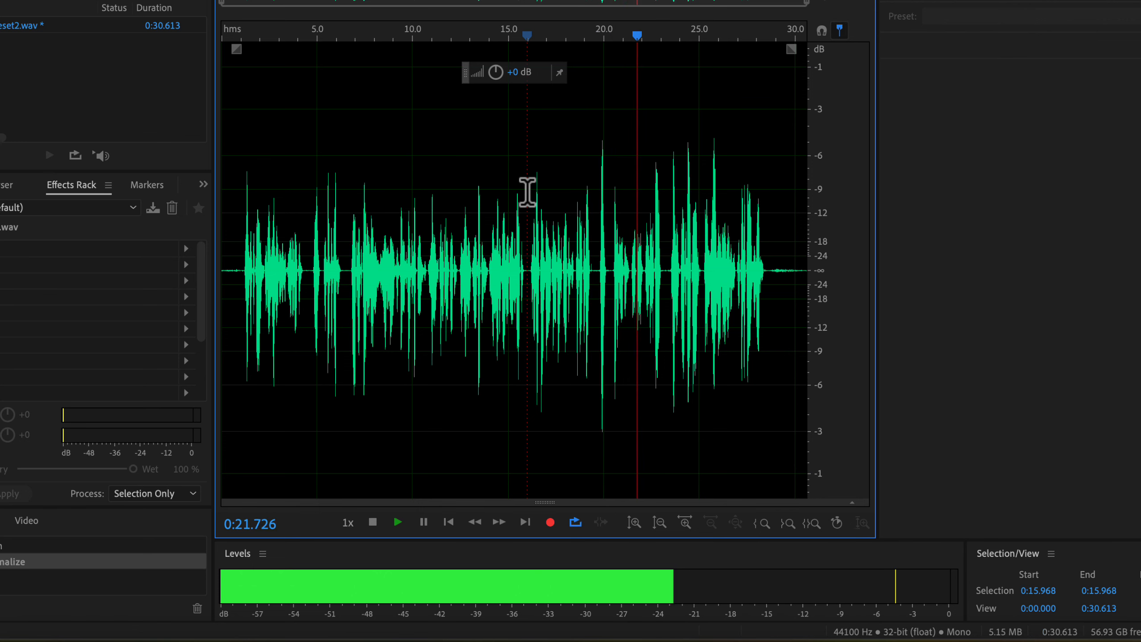
pyautogui.press('space')
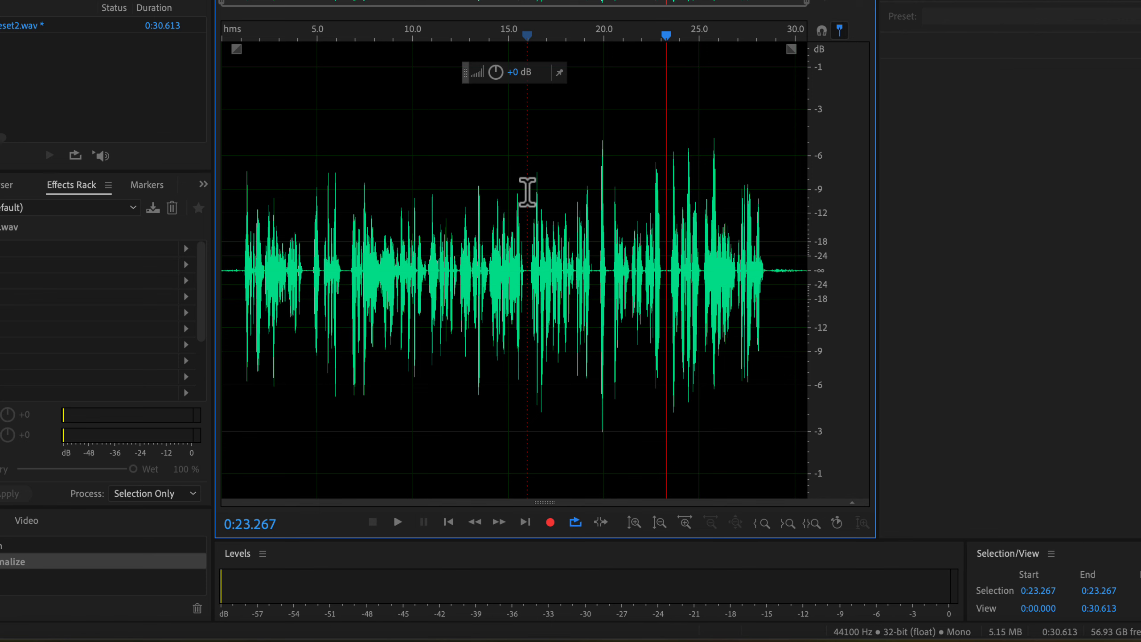
# Undo the normalization of Preset2.wav and redo it to compare the waveforms.
pyautogui.hotkey('ctrl', 'z')
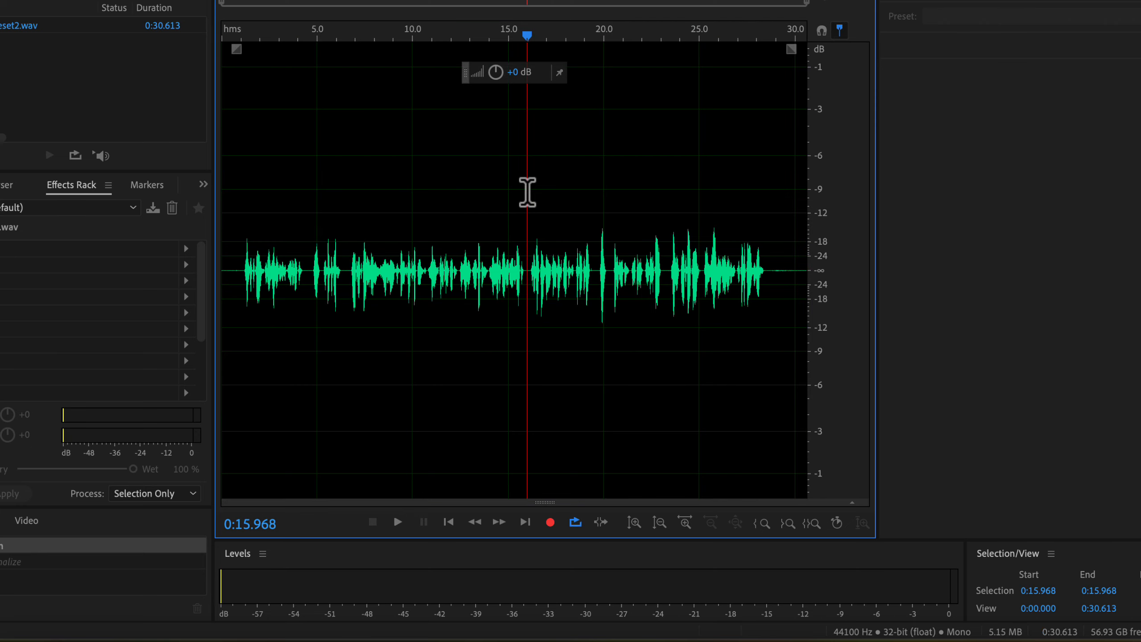
pyautogui.hotkey('ctrl', 'shift', 'z')
pyautogui.click(527, 193)
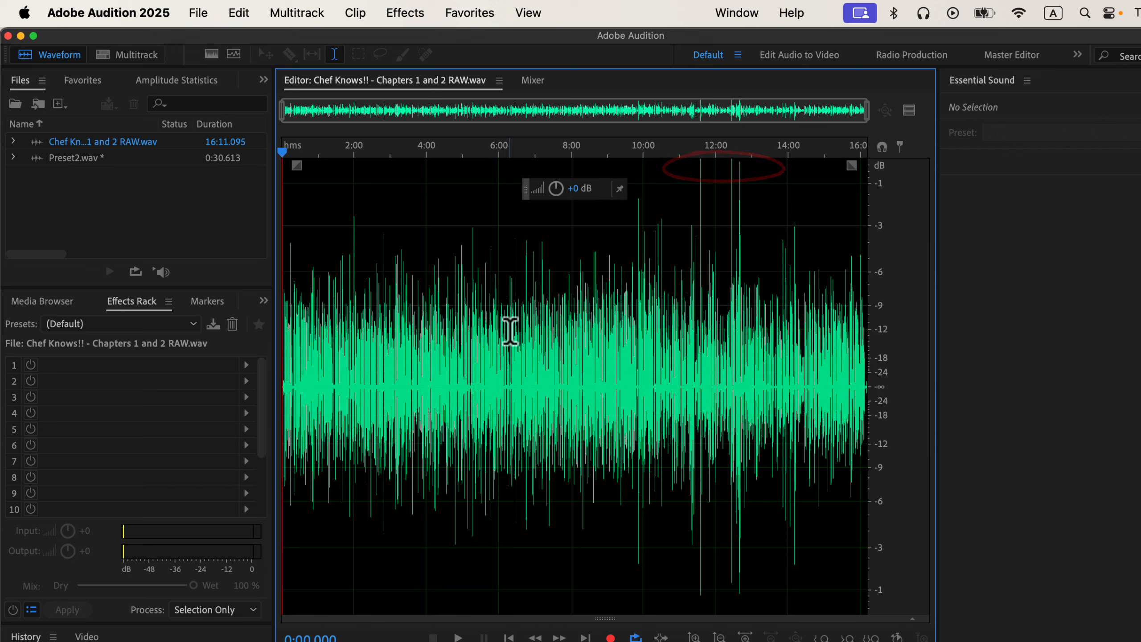
# Show the Amplitude Statistics for the Chef Knows!! chapters recording and scan it for its peak amplitude.
pyautogui.click(725, 13)
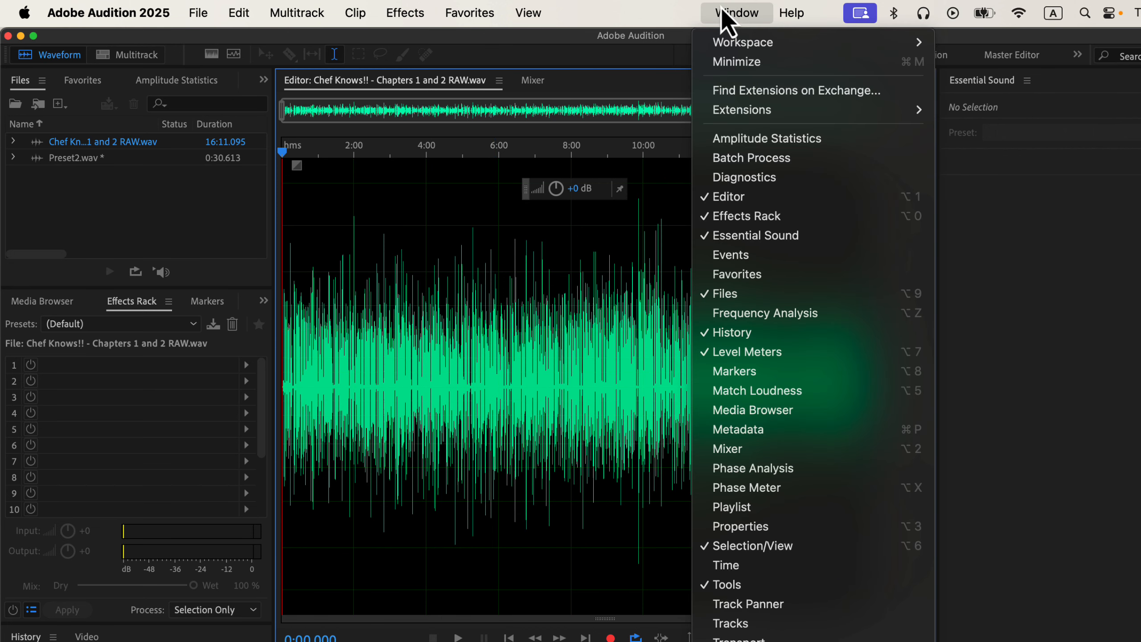
pyautogui.click(741, 138)
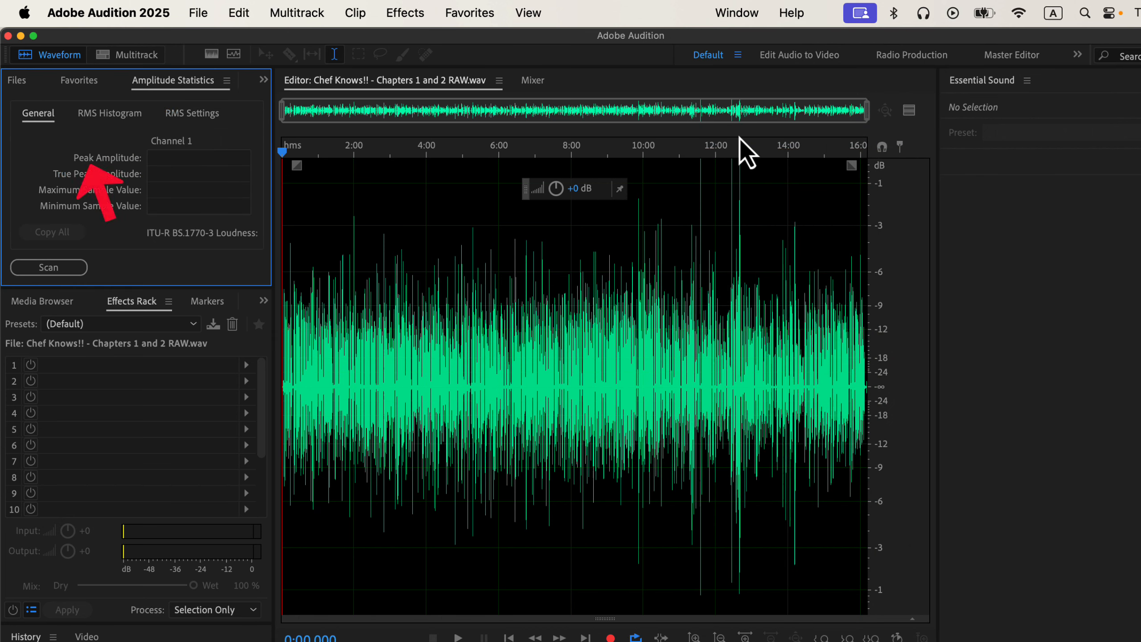
pyautogui.click(70, 267)
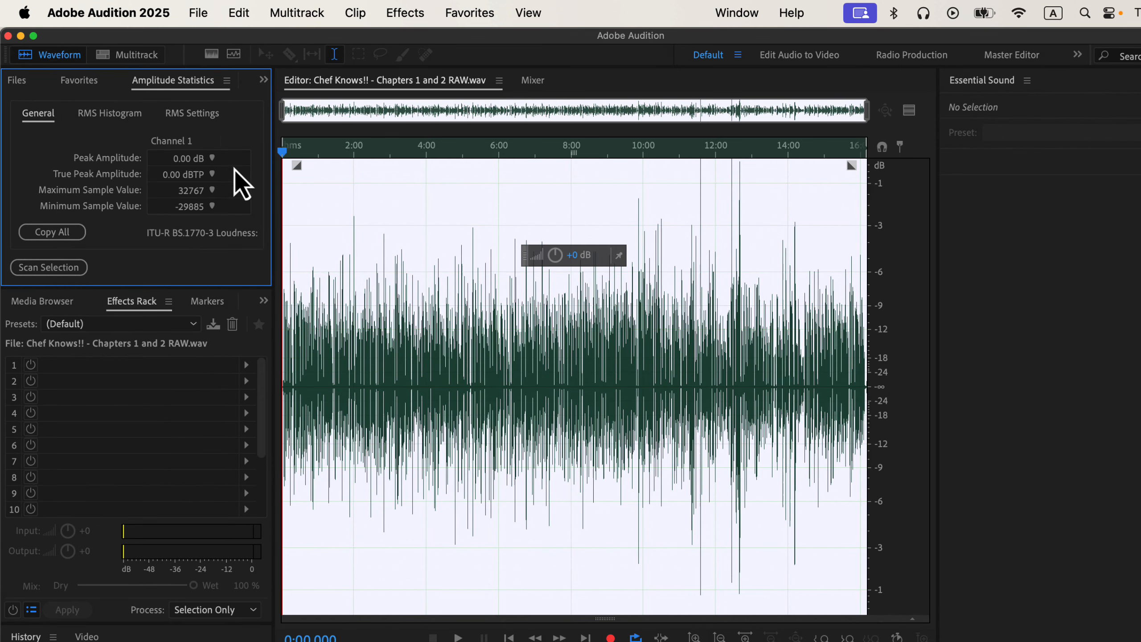
pyautogui.click(339, 183)
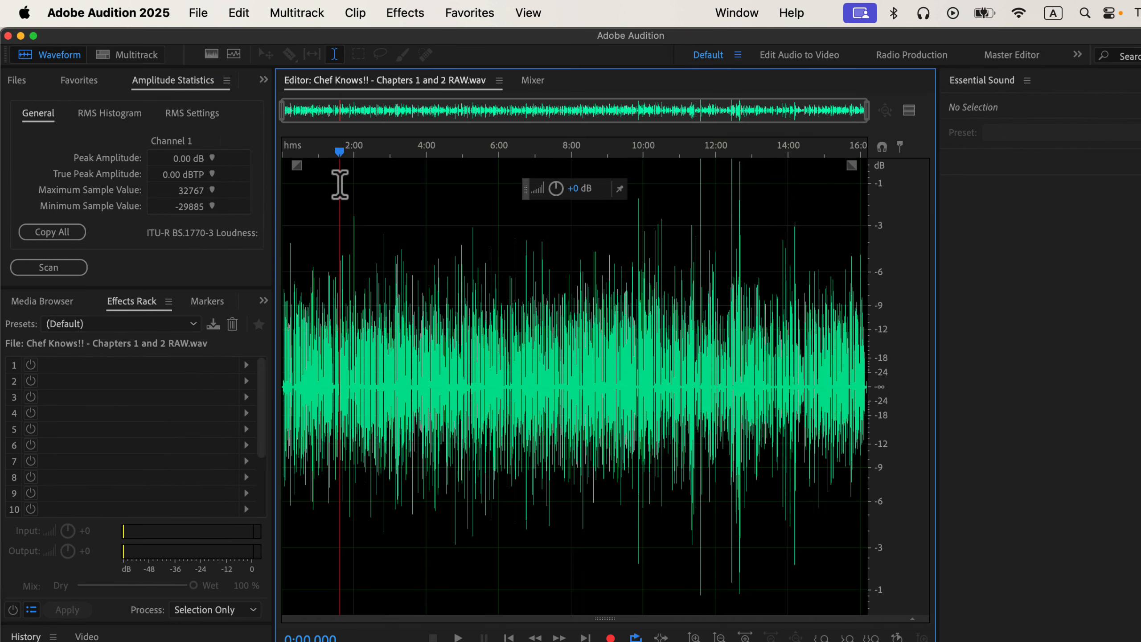
# Apply the Normalize to -3 dB favorite to the Chef Knows!! recording and rescan its amplitude statistics.
pyautogui.click(453, 14)
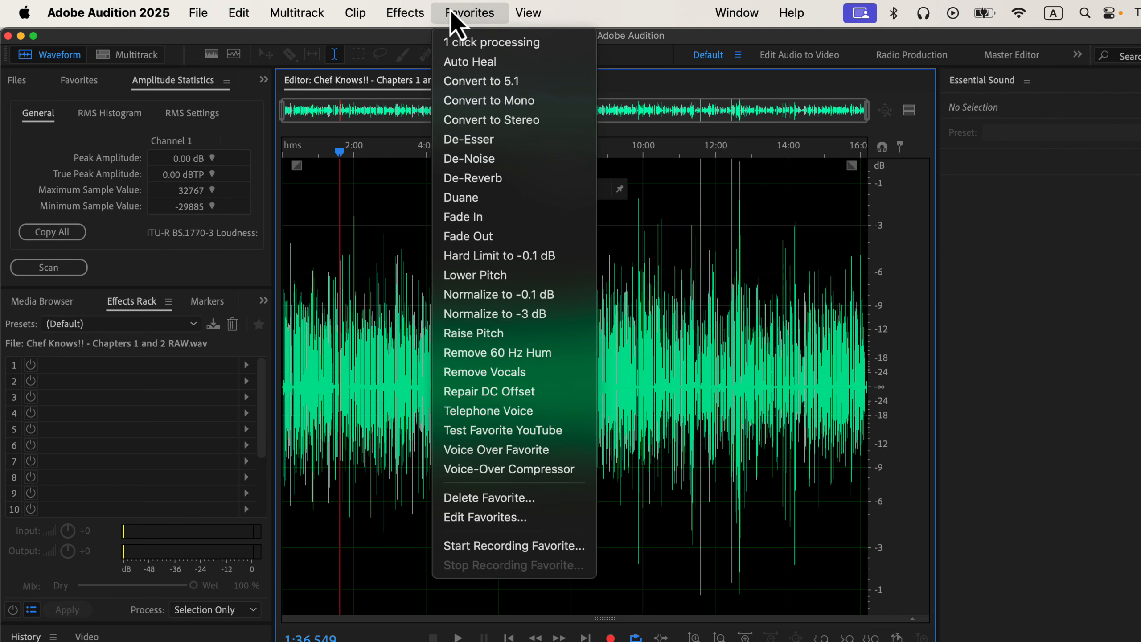
pyautogui.click(564, 320)
pyautogui.click(637, 277)
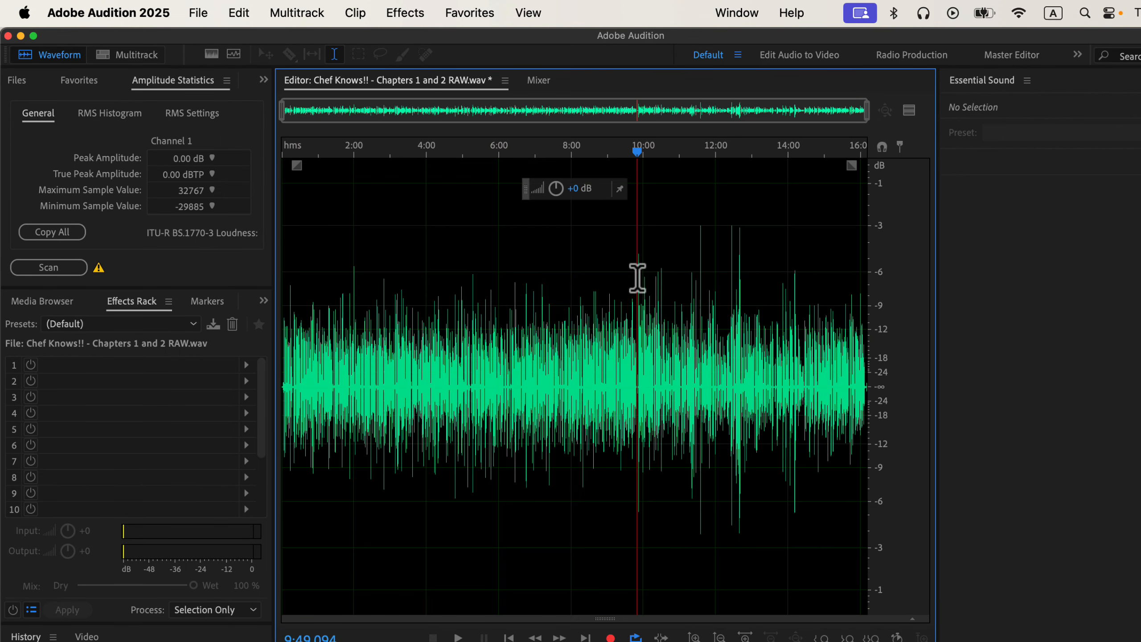
pyautogui.click(50, 269)
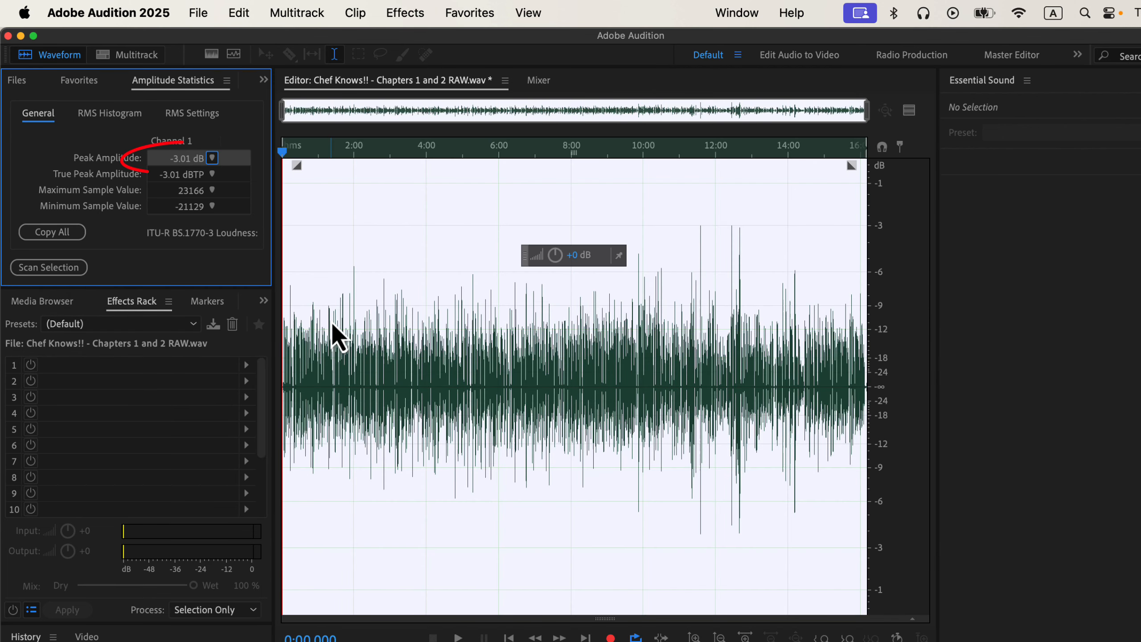
pyautogui.click(331, 319)
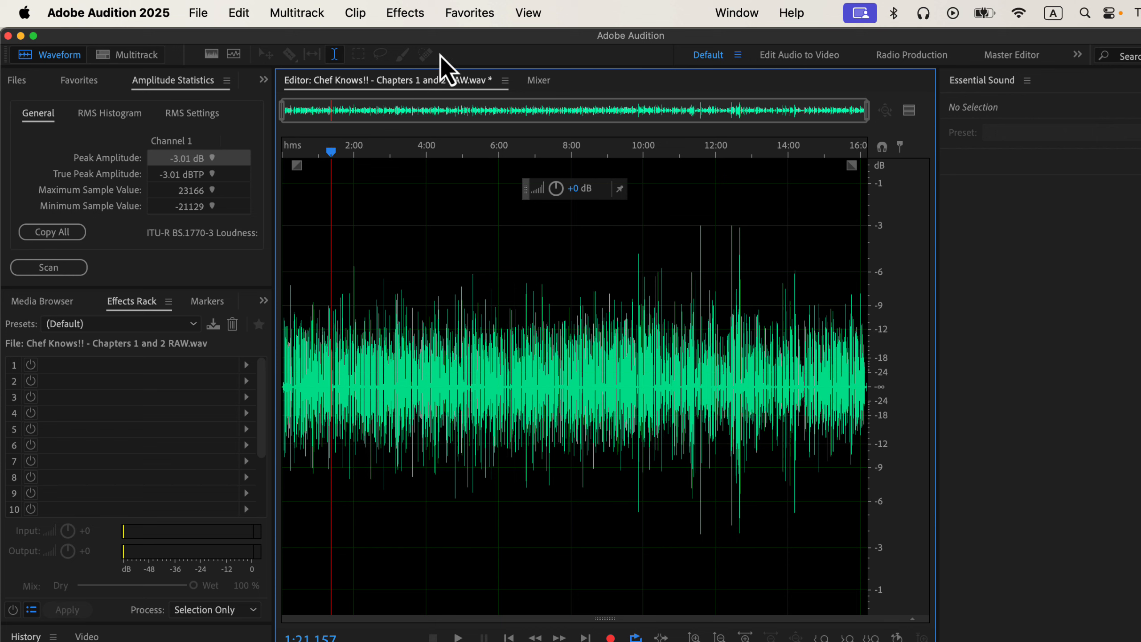
# Apply the Normalize to -0.1 dB favorite to the Chef Knows!! recording.
pyautogui.click(467, 13)
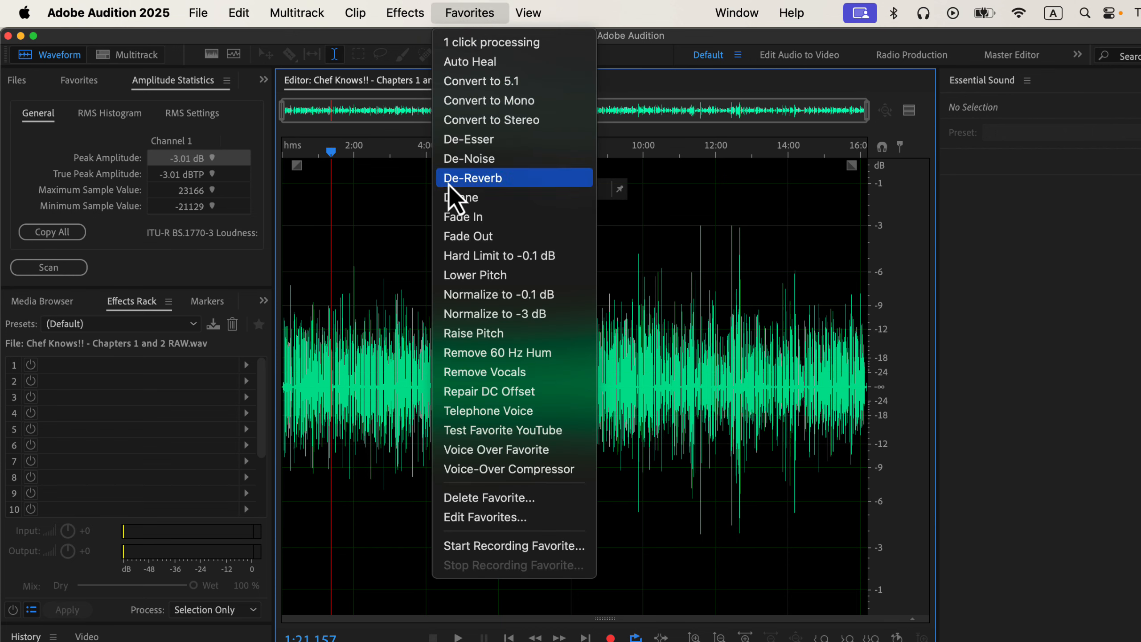
pyautogui.click(564, 299)
pyautogui.click(535, 286)
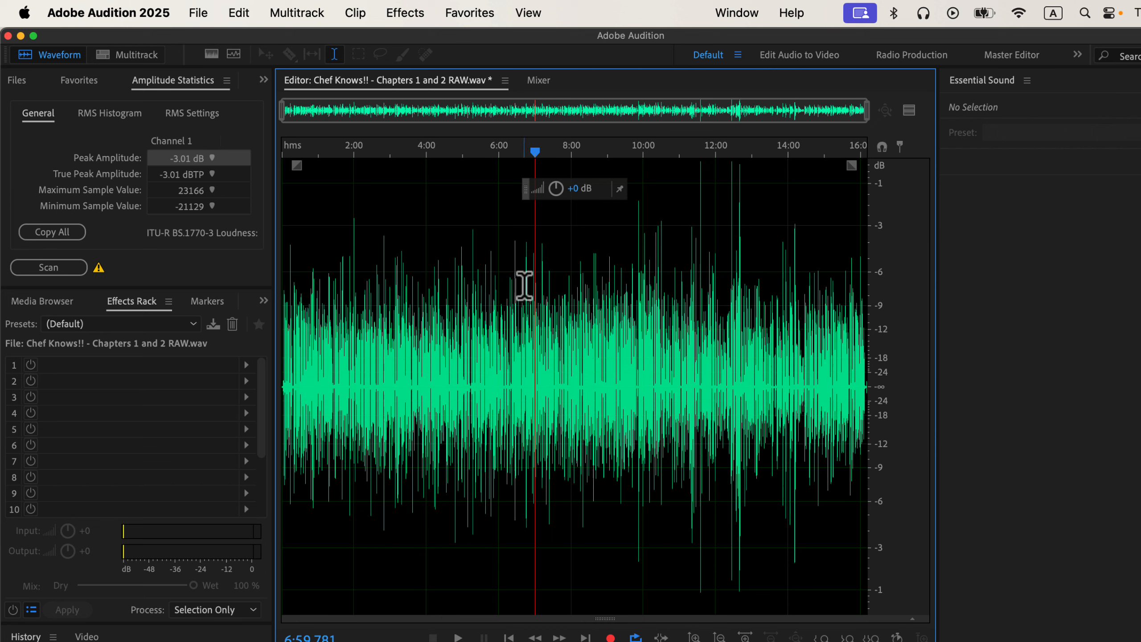
# Apply the Normalize to -3 dB favorite to the Chef Knows!! recording twice in a row.
pyautogui.click(447, 13)
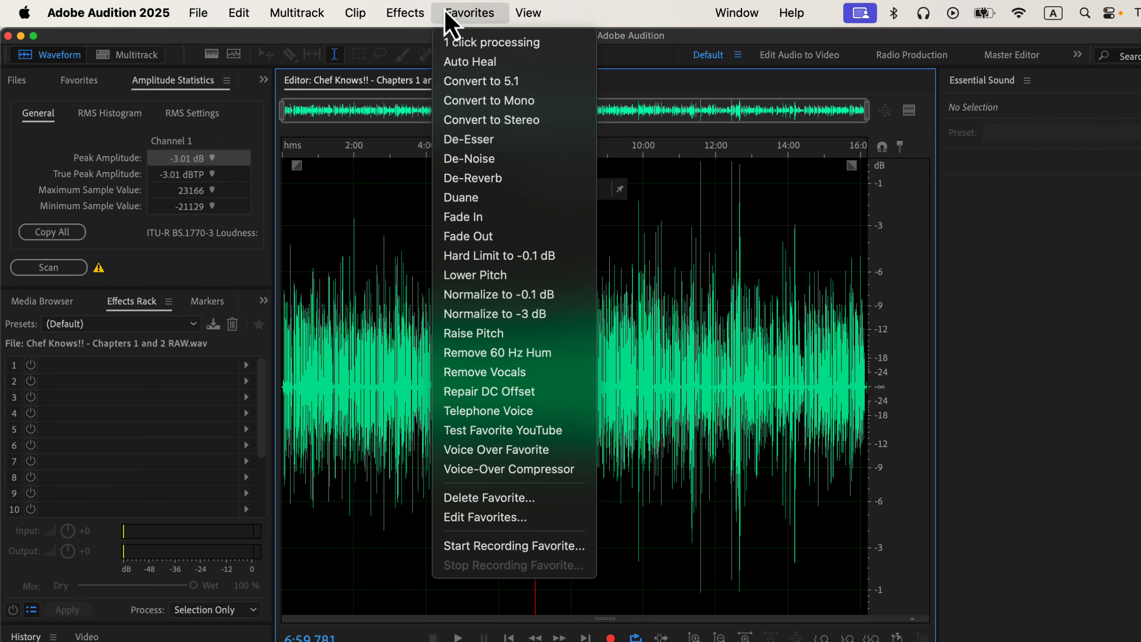
pyautogui.click(484, 314)
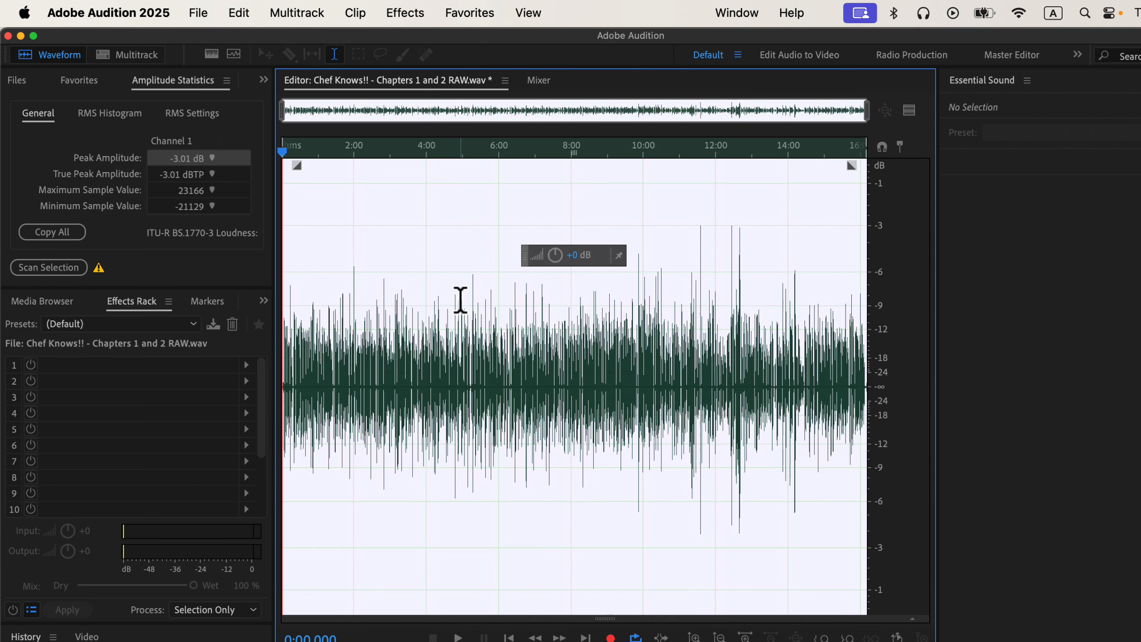
pyautogui.click(460, 300)
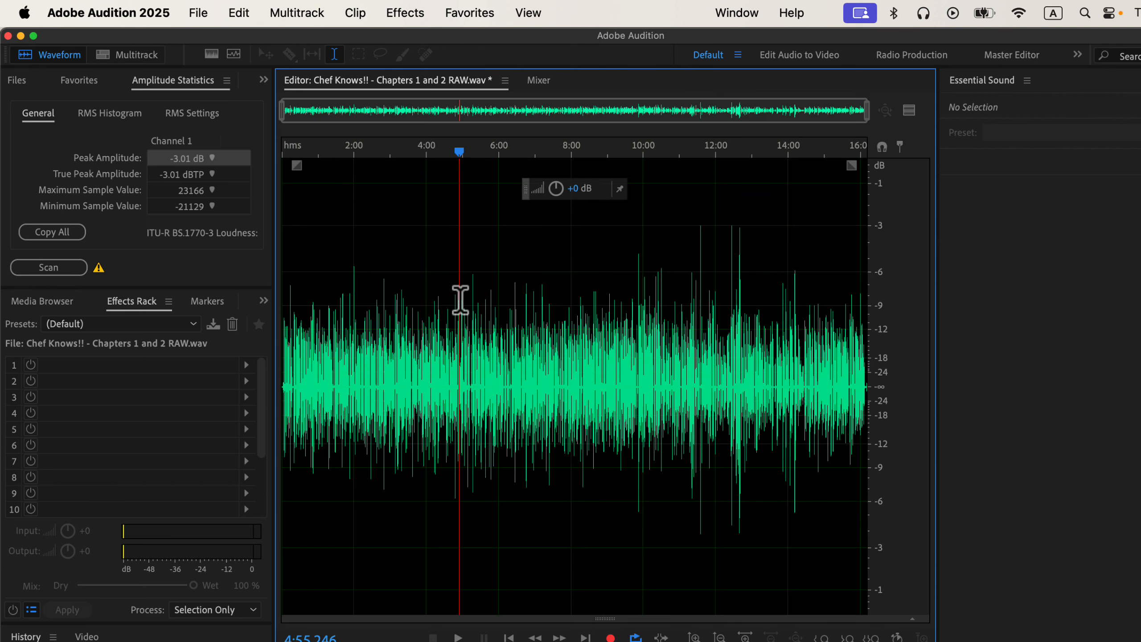
pyautogui.click(444, 16)
pyautogui.click(469, 314)
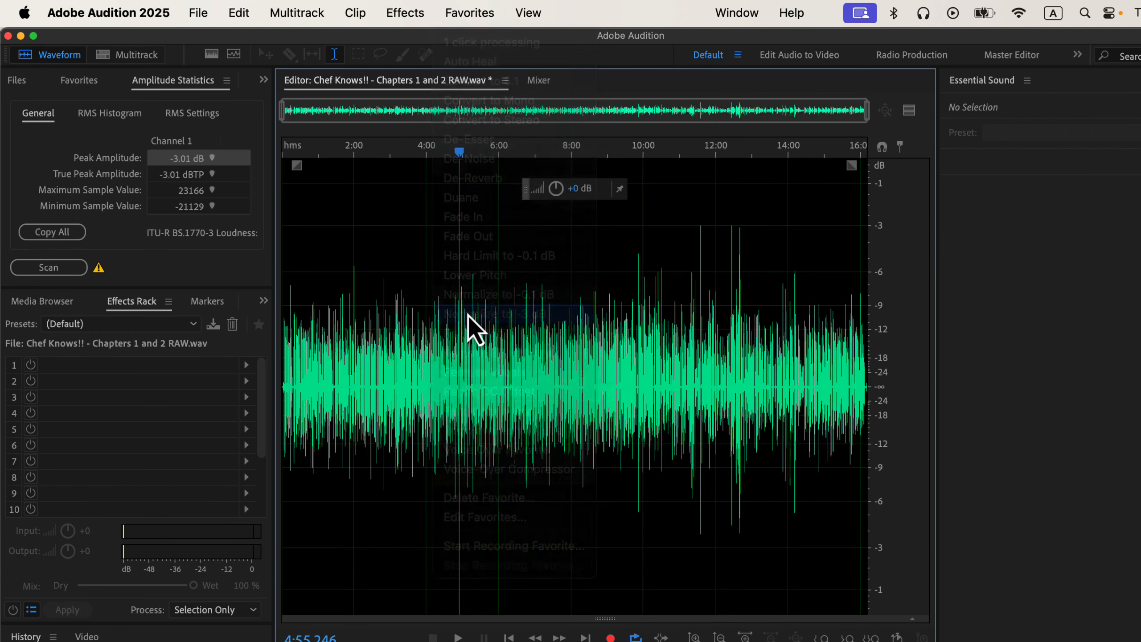
# Reapply the Normalize to -3 dB favorite to the whole Chef Knows!! recording and clear the selection.
pyautogui.click(437, 302)
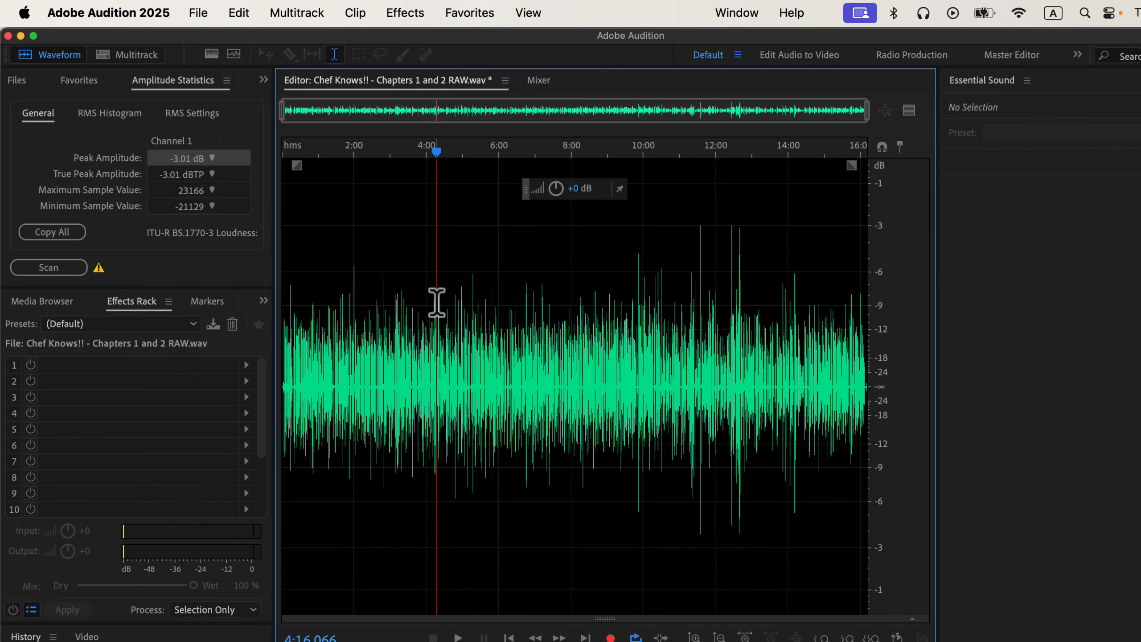
pyautogui.click(471, 14)
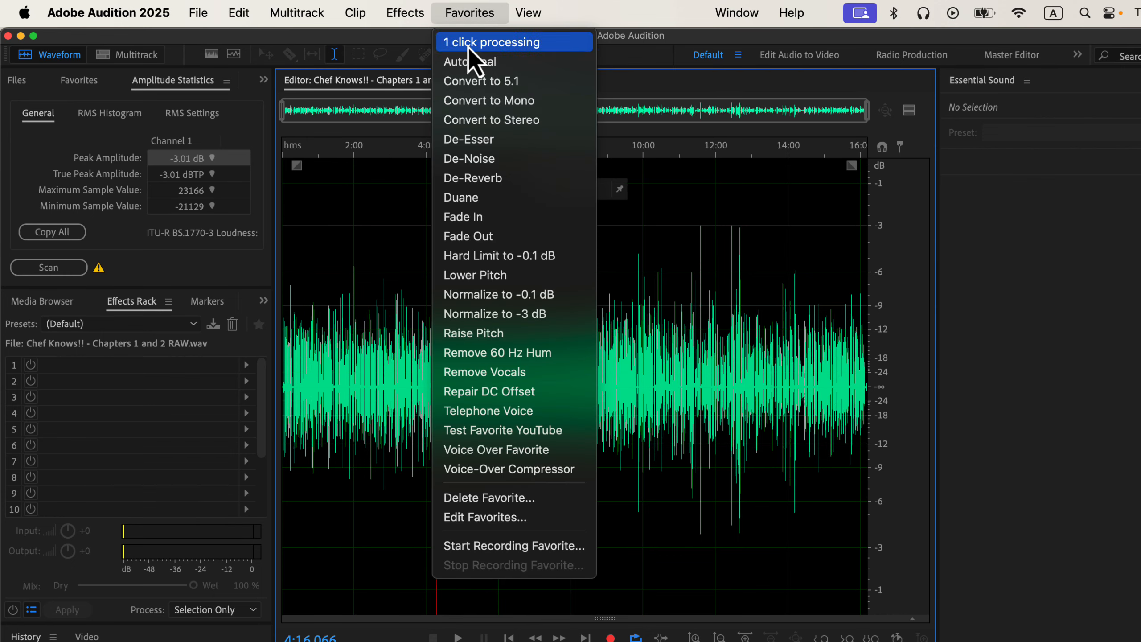
pyautogui.click(480, 318)
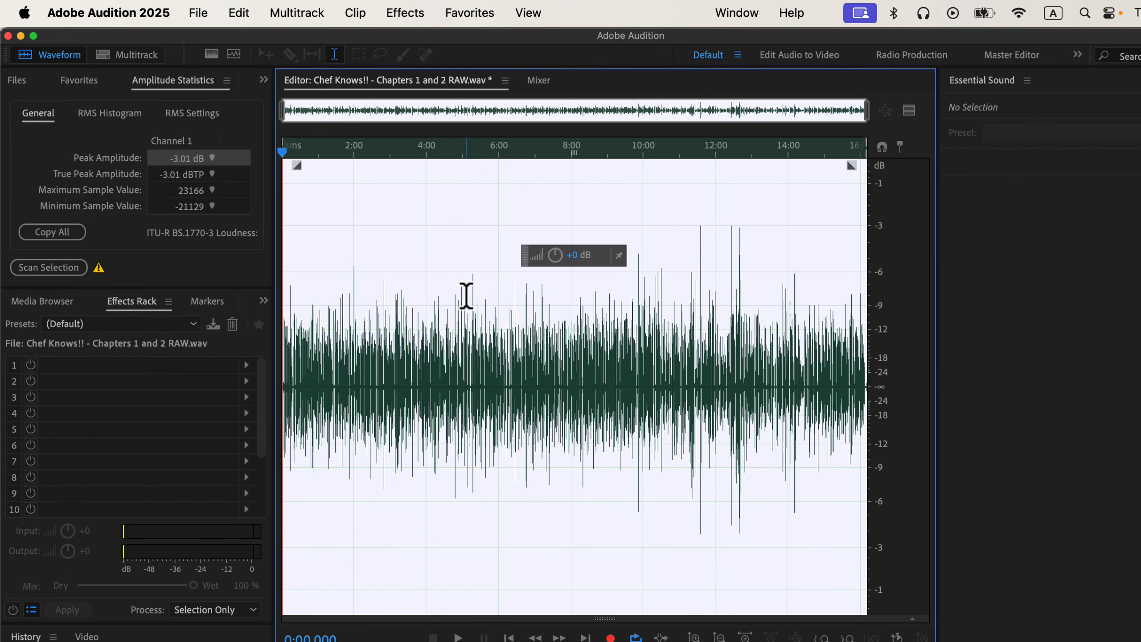
pyautogui.click(466, 296)
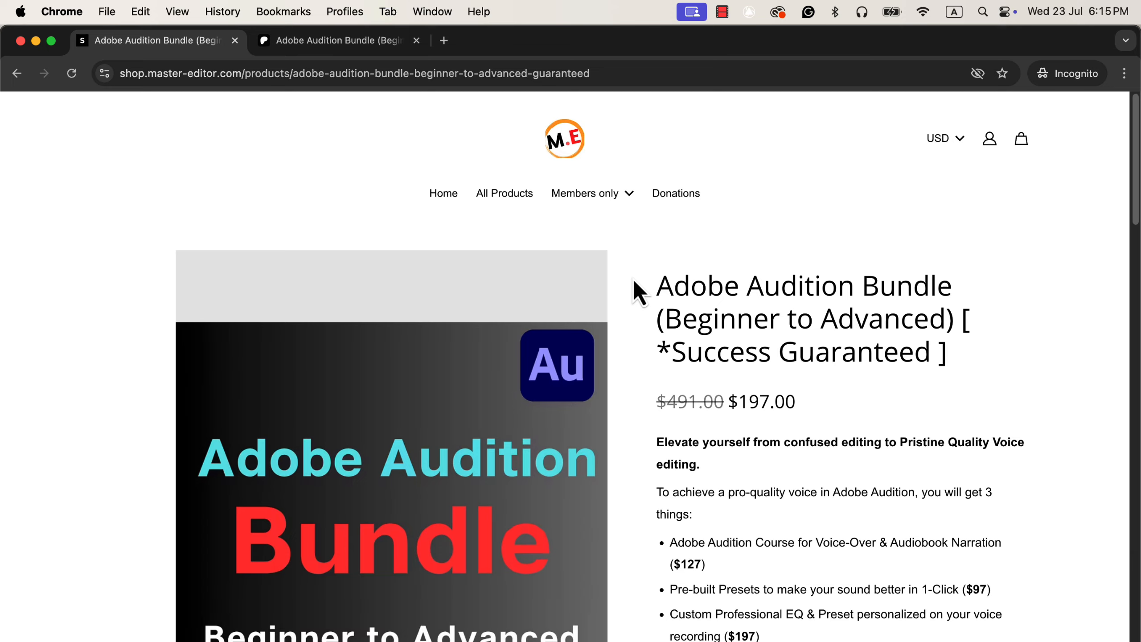
# In Chrome, read through the Adobe Audition Bundle product descriptions on the Master Editor shop page and the Patreon page.
pyautogui.scroll(-7, 634, 281)
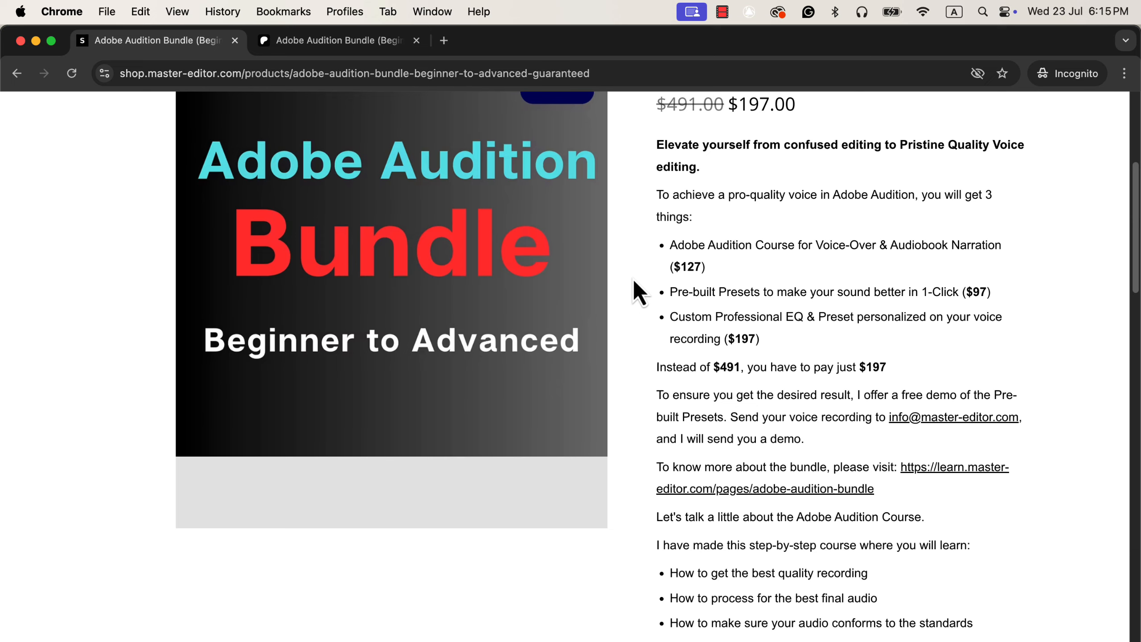
pyautogui.scroll(-8, 633, 279)
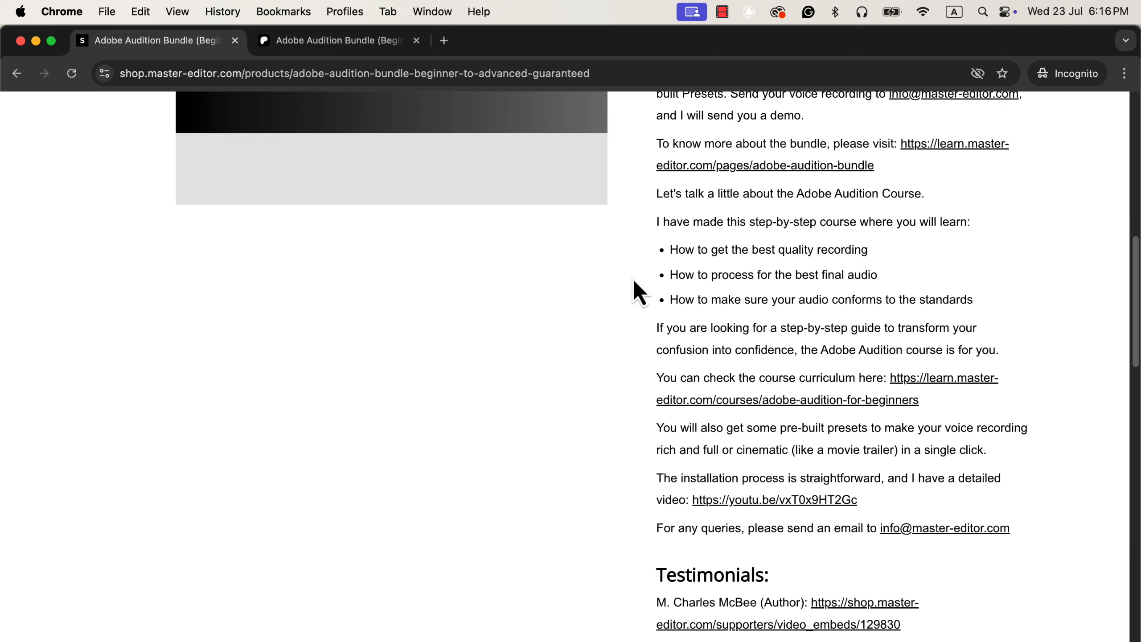
pyautogui.click(376, 40)
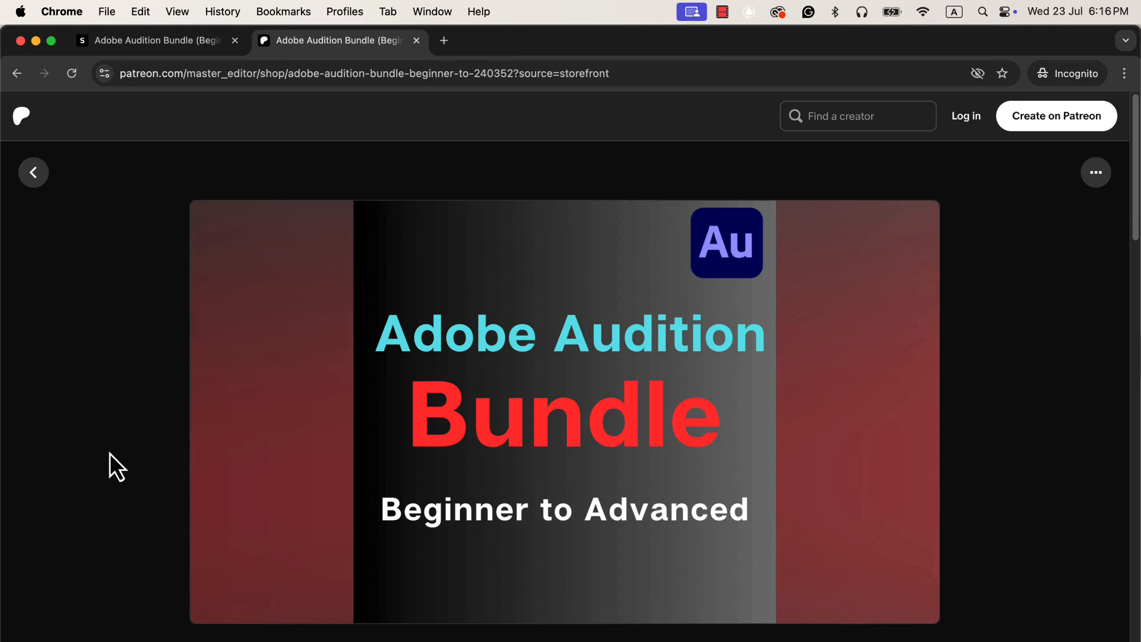
pyautogui.scroll(-5, 109, 453)
pyautogui.scroll(-5, 111, 451)
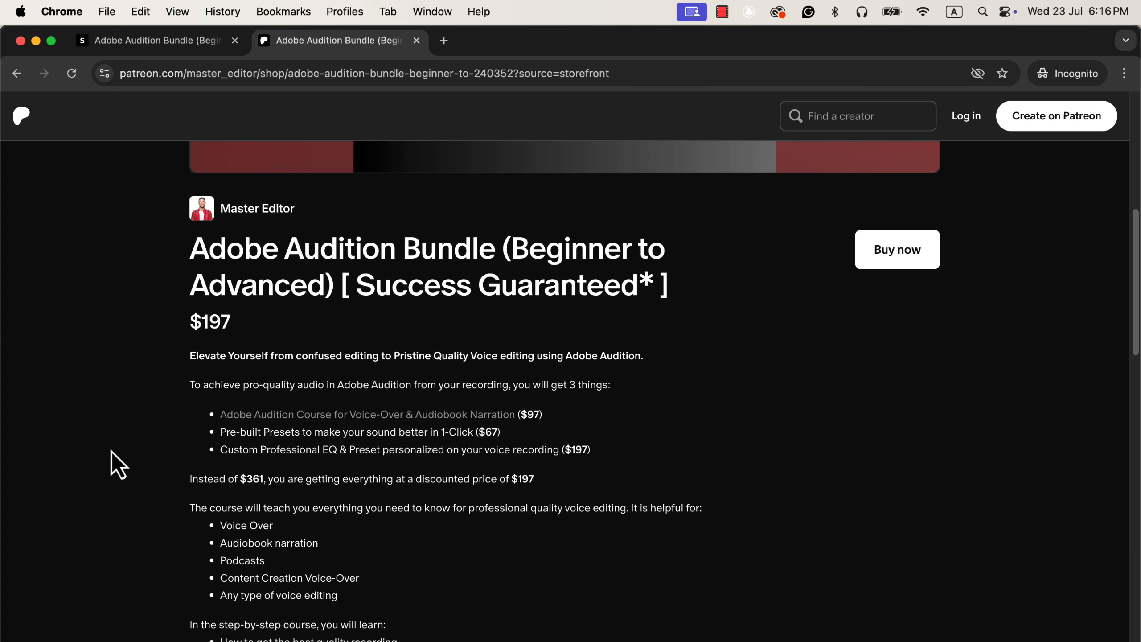
pyautogui.scroll(-8, 112, 452)
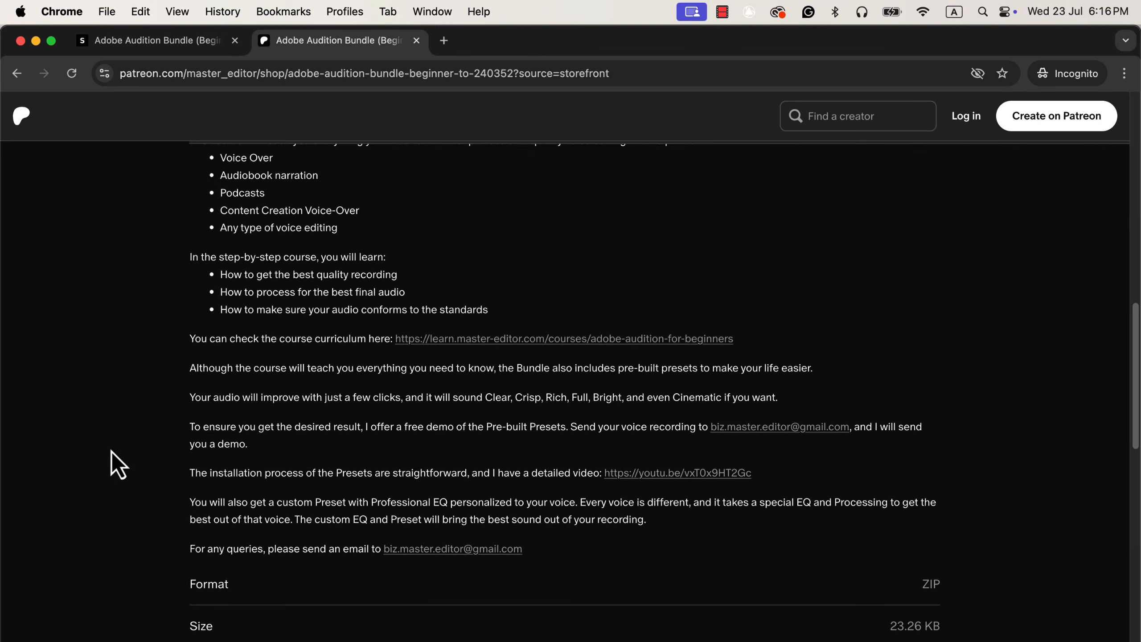
pyautogui.scroll(-1, 112, 451)
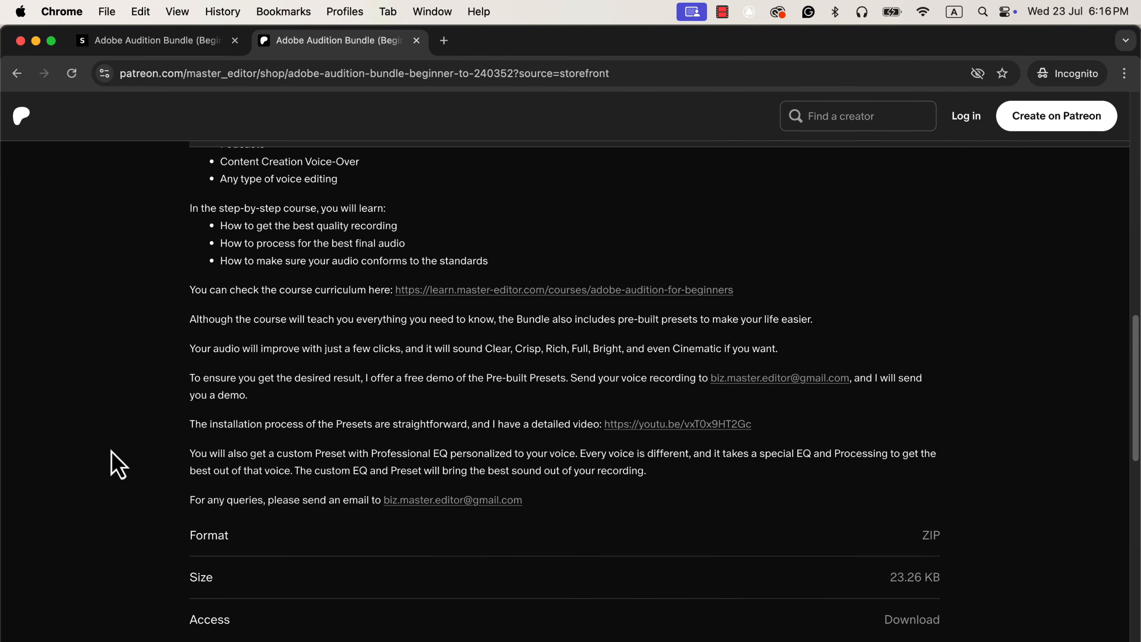
pyautogui.scroll(10, 112, 452)
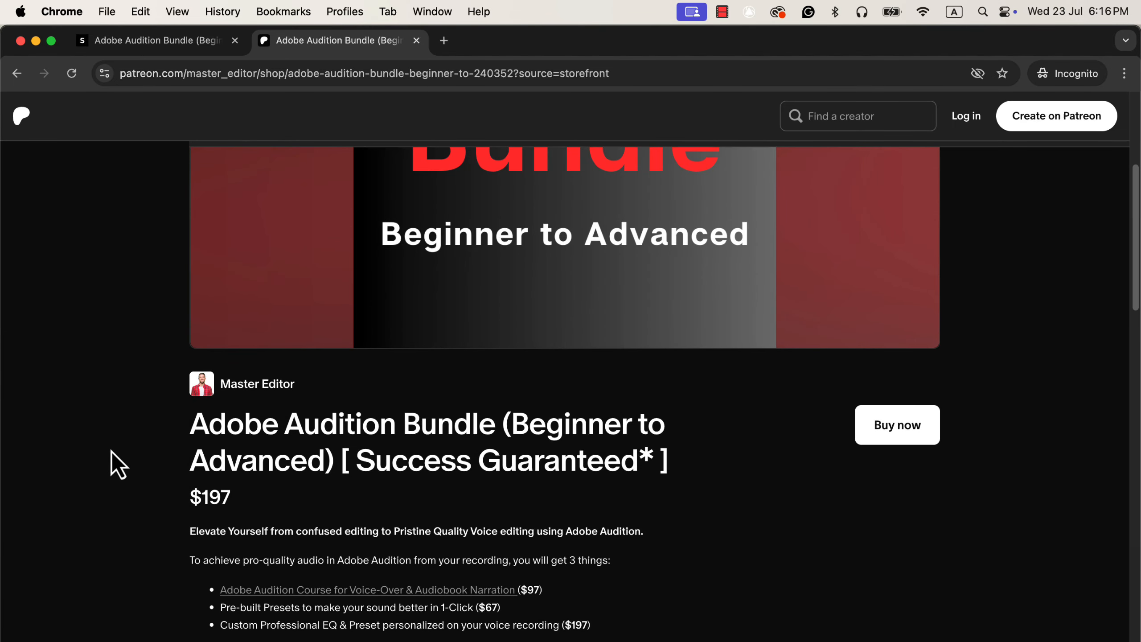
pyautogui.scroll(5, 110, 451)
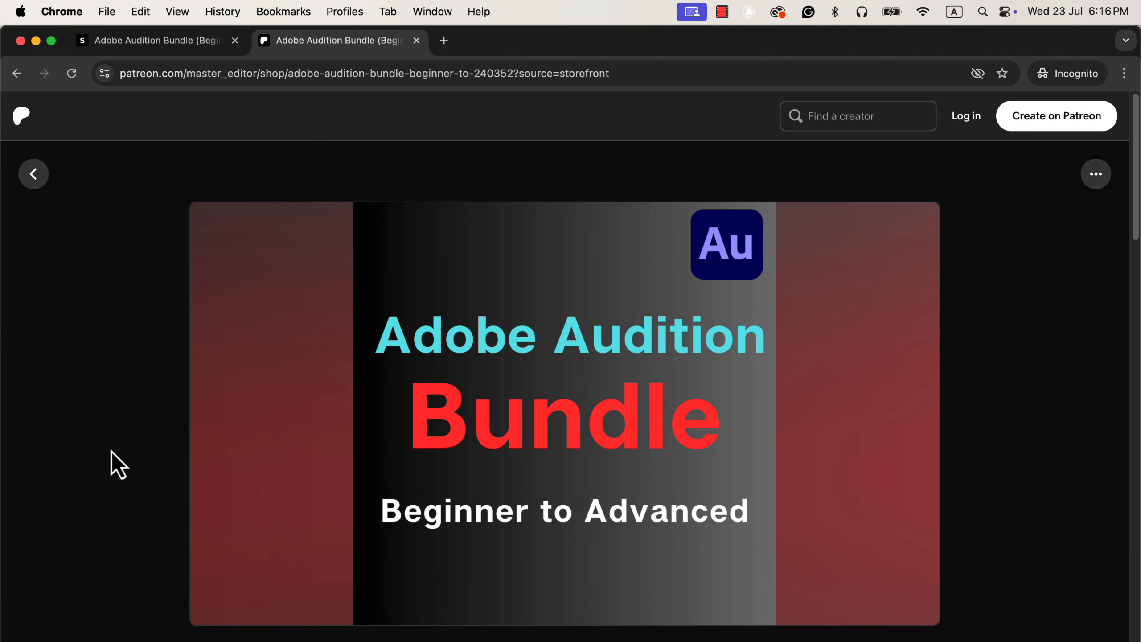